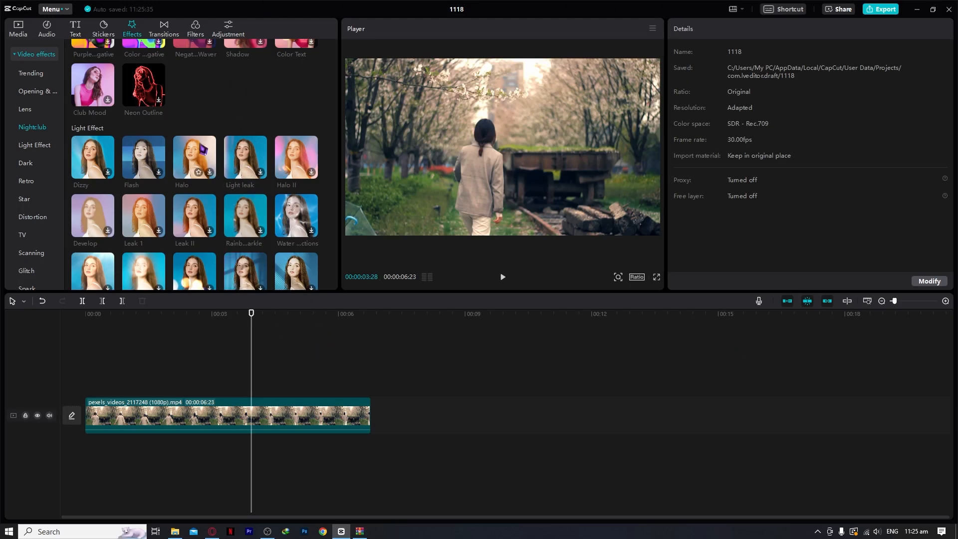
Step: Add the local clip video (2160p).mp4 to the timeline directly after the first clip
{"action": "left_click", "coordinate": [285, 362]}
{"action": "left_click", "coordinate": [286, 412]}
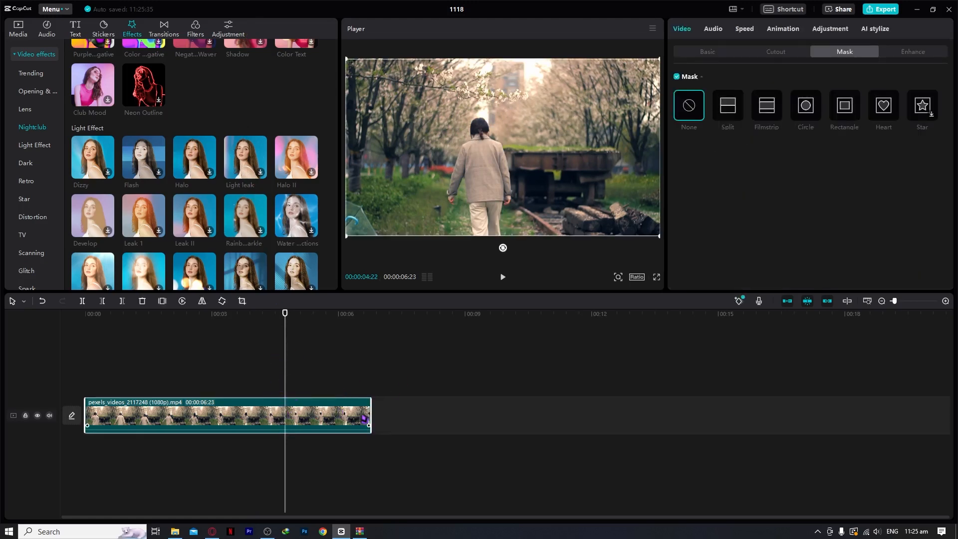
{"action": "left_click", "coordinate": [18, 29]}
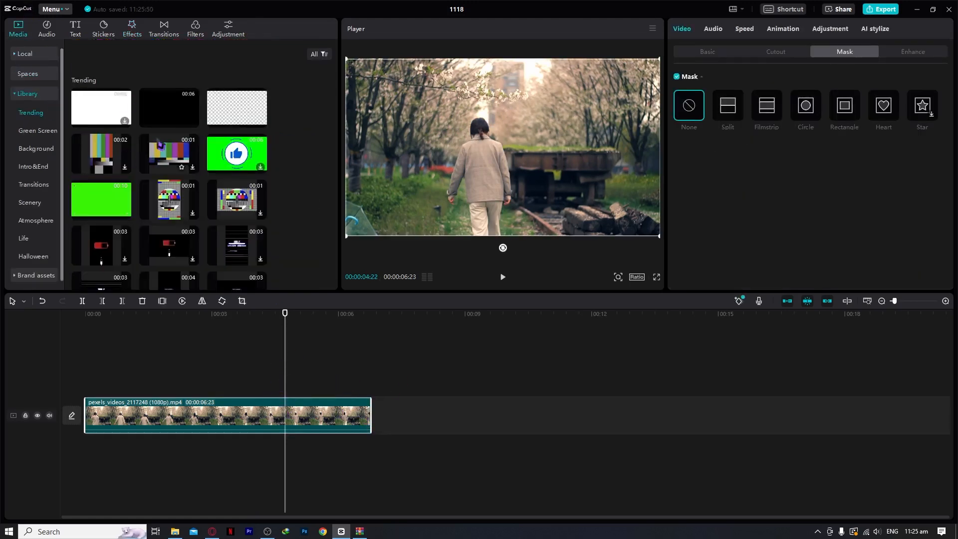
{"action": "left_click", "coordinate": [28, 55]}
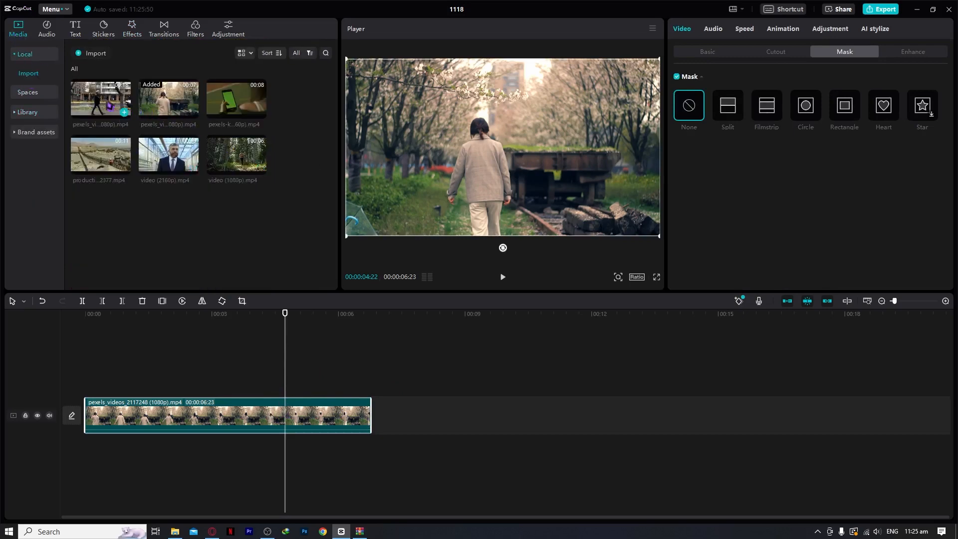
{"action": "left_click_drag", "start_coordinate": [107, 104], "coordinate": [128, 188]}
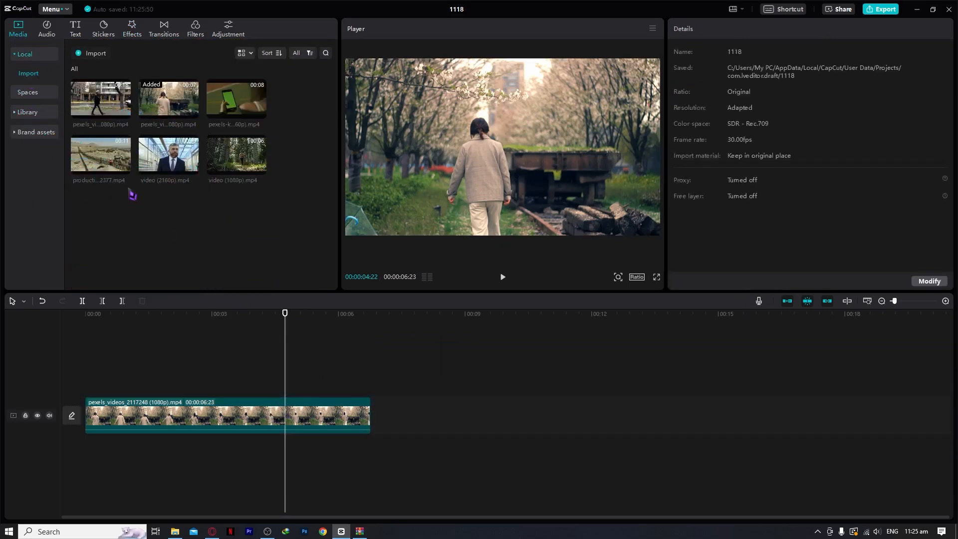
{"action": "left_click_drag", "start_coordinate": [167, 159], "coordinate": [379, 414]}
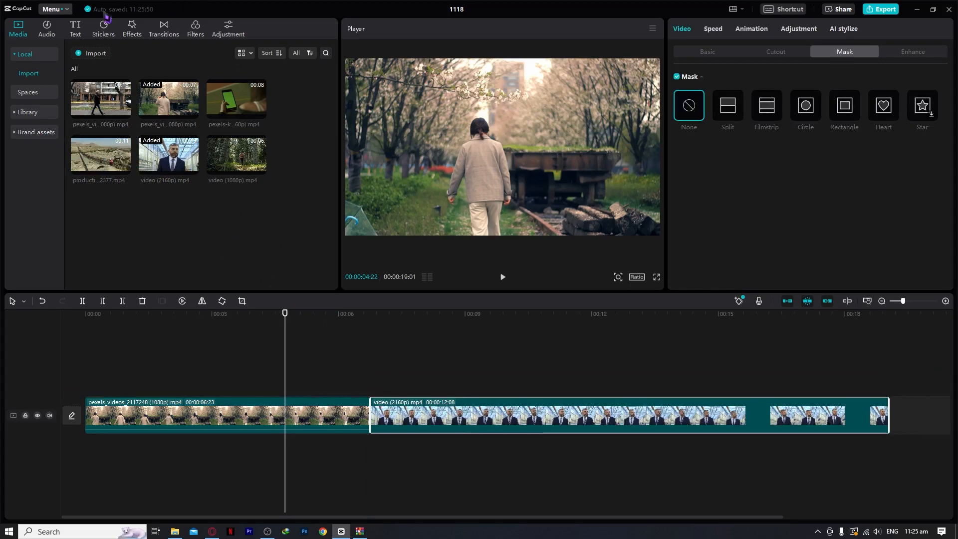
Step: Apply the Cinema lens effect from the start of the timeline and extend it across both clips
{"action": "left_click", "coordinate": [137, 35]}
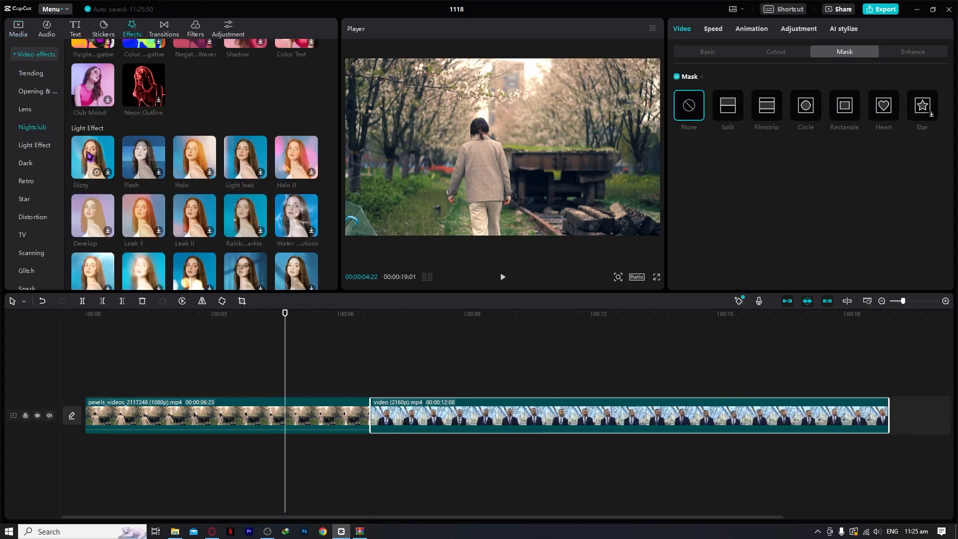
{"action": "scroll", "coordinate": [128, 188], "scroll_direction": "up", "scroll_amount": 2}
{"action": "scroll", "coordinate": [131, 187], "scroll_direction": "down", "scroll_amount": 5}
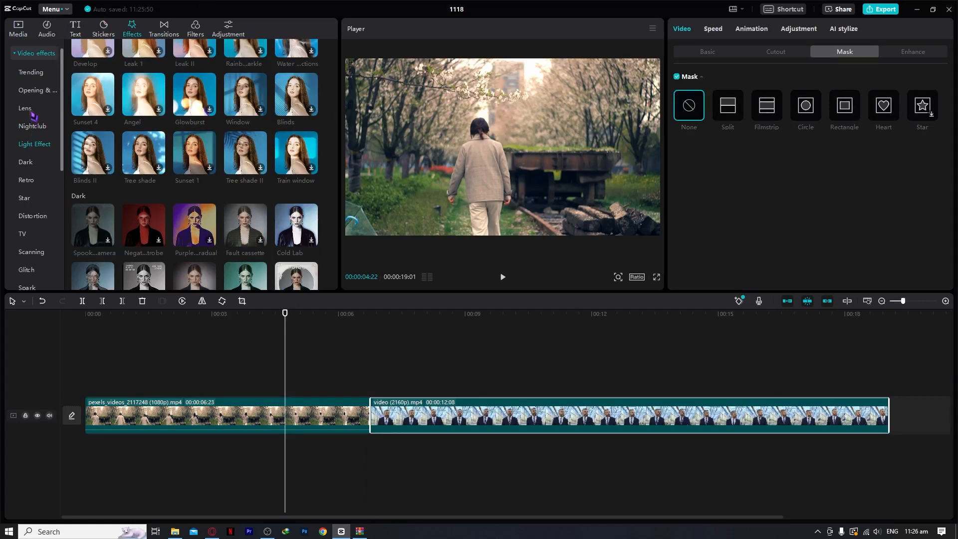
{"action": "left_click", "coordinate": [42, 58]}
{"action": "left_click", "coordinate": [34, 60]}
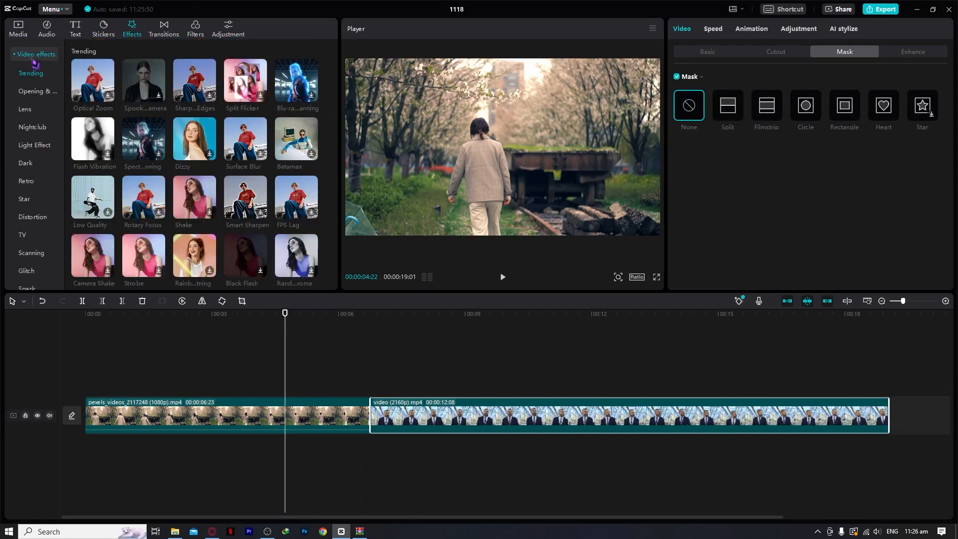
{"action": "left_click", "coordinate": [26, 111]}
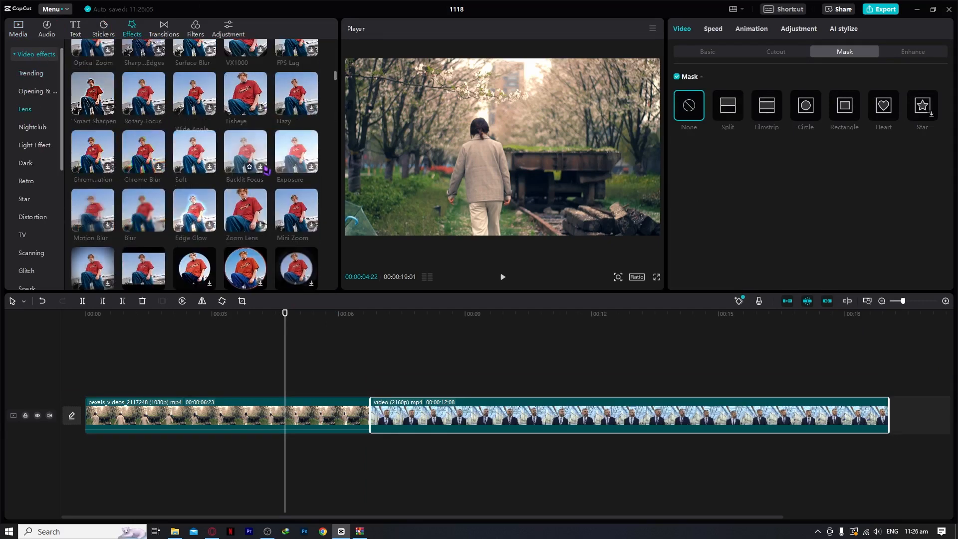
{"action": "left_click_drag", "start_coordinate": [144, 192], "coordinate": [85, 390]}
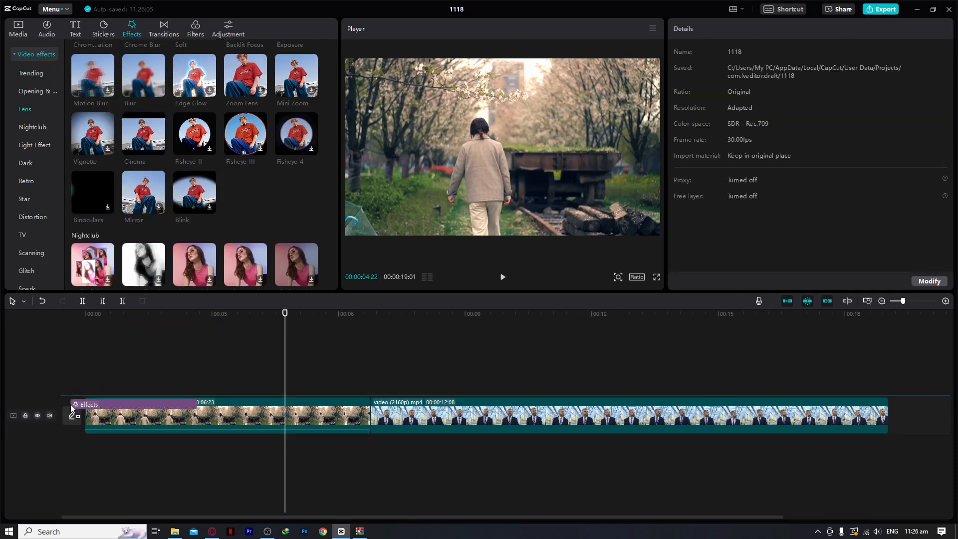
{"action": "left_click_drag", "start_coordinate": [101, 320], "coordinate": [85, 315]}
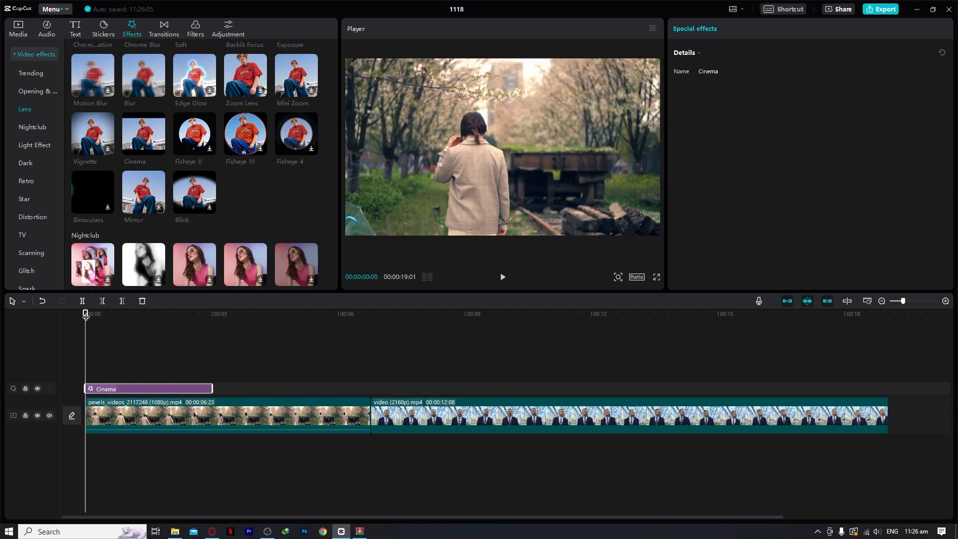
{"action": "left_click_drag", "start_coordinate": [210, 392], "coordinate": [889, 390]}
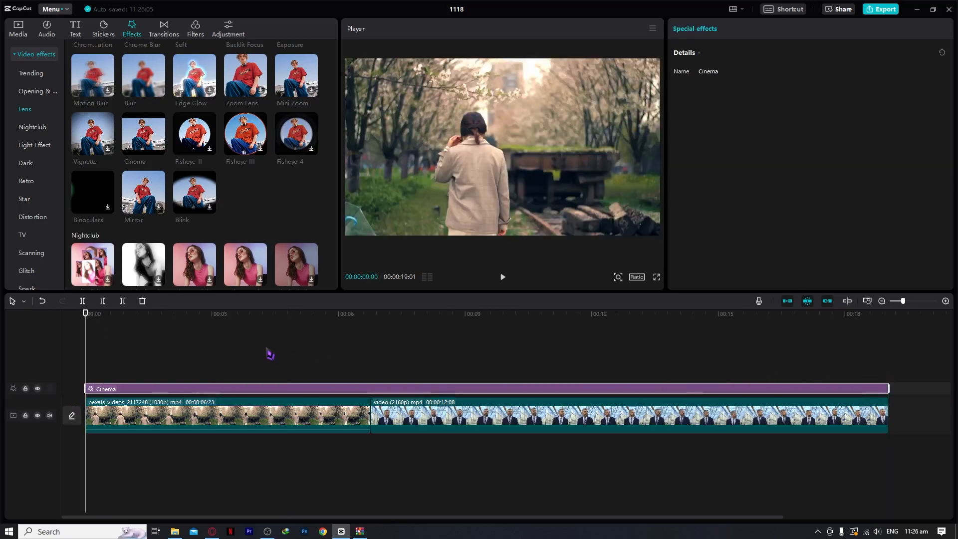
Step: Play back the Cinema effect over the clips and delete it from the timeline
{"action": "key", "text": "space"}
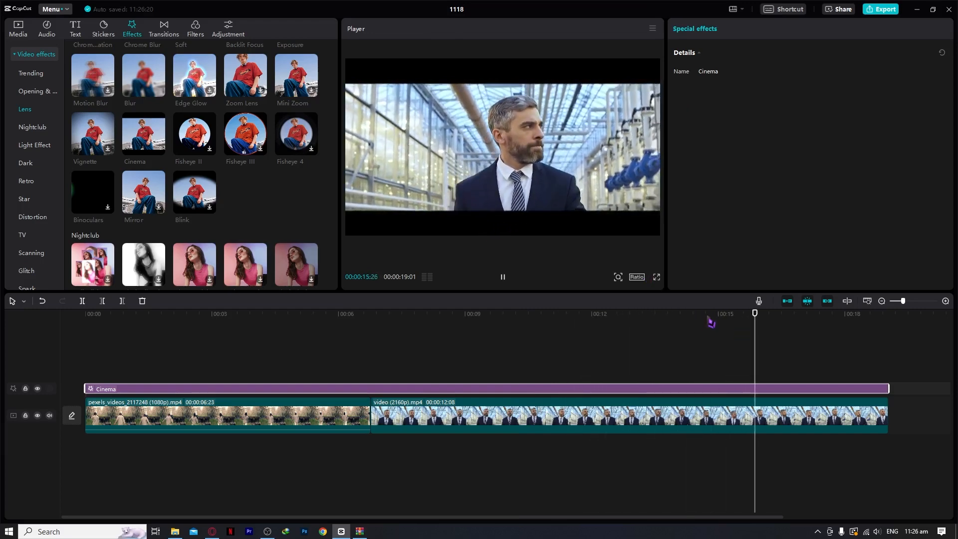
{"action": "left_click", "coordinate": [493, 315]}
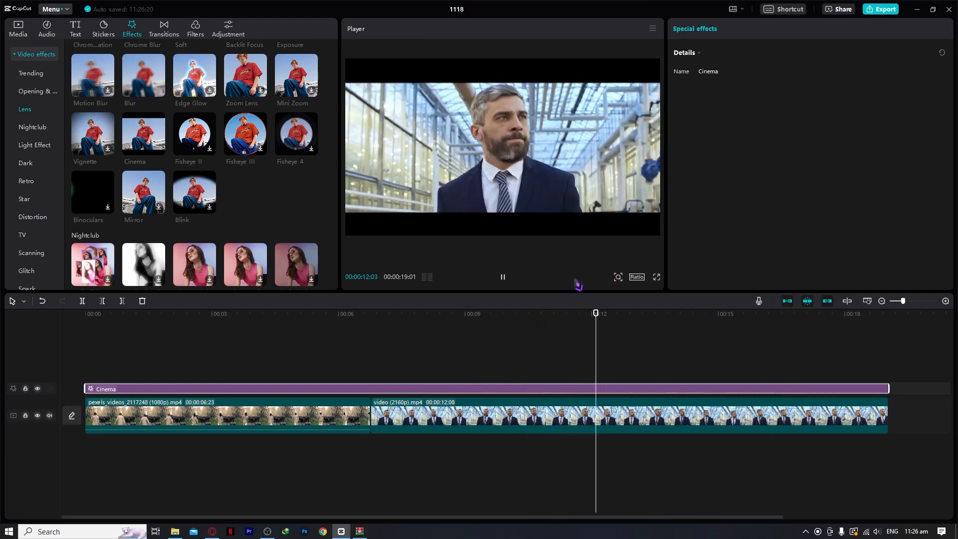
{"action": "key", "text": "space"}
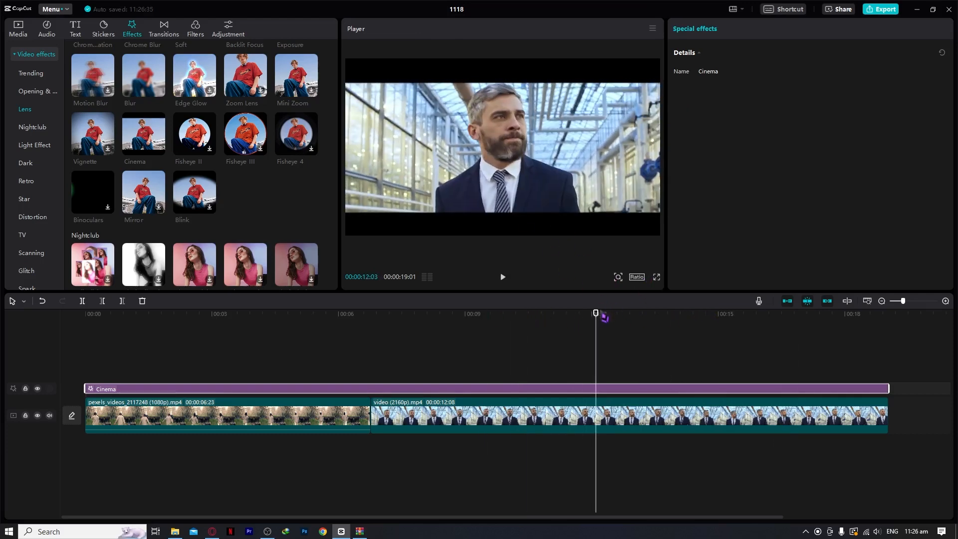
{"action": "key", "text": "Delete"}
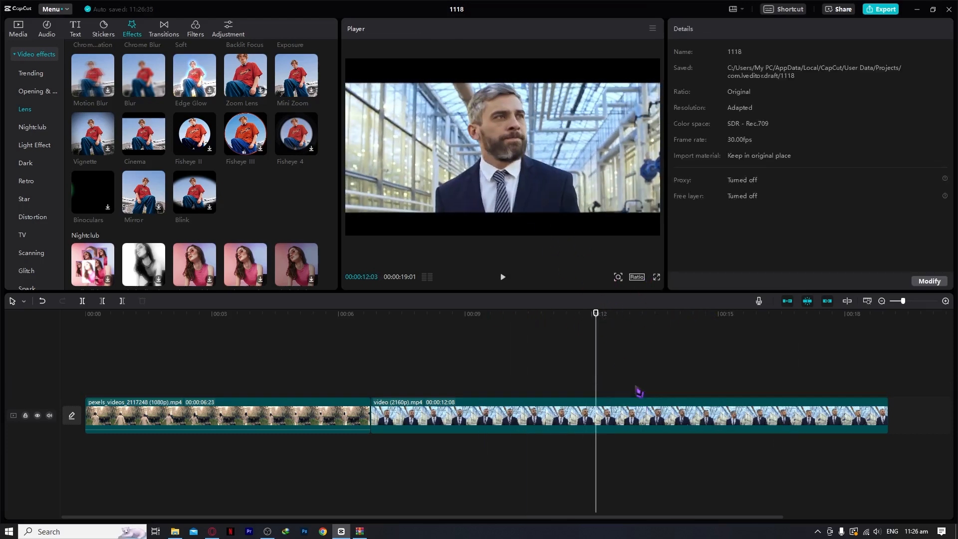
Step: Place the black library clip above the first video clip and raise it to about Y 1914 as the top letterbox bar
{"action": "left_click", "coordinate": [109, 316]}
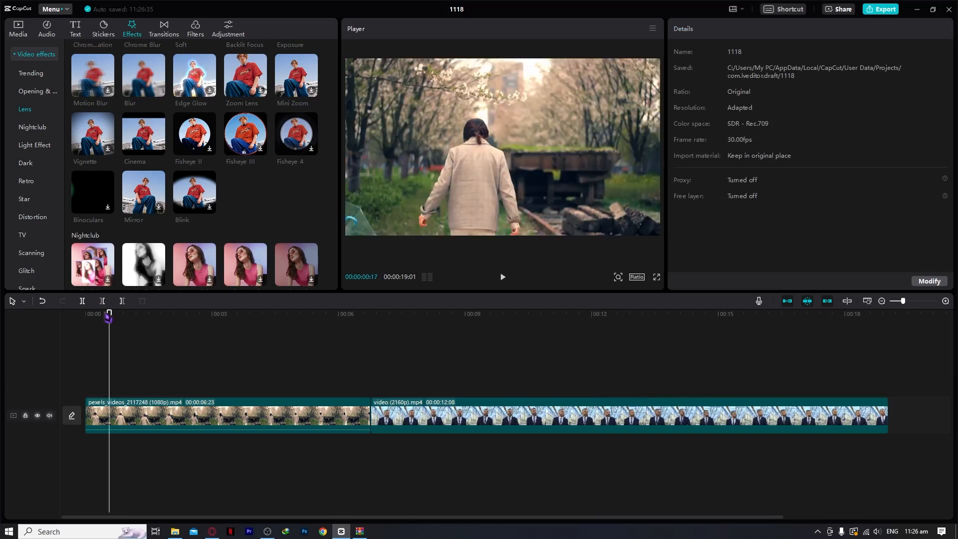
{"action": "left_click", "coordinate": [17, 31]}
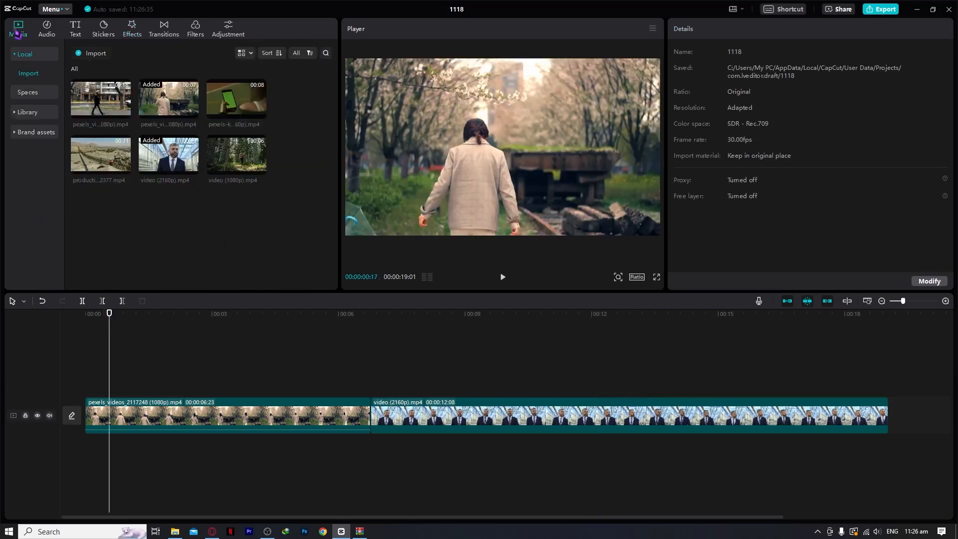
{"action": "left_click", "coordinate": [20, 114]}
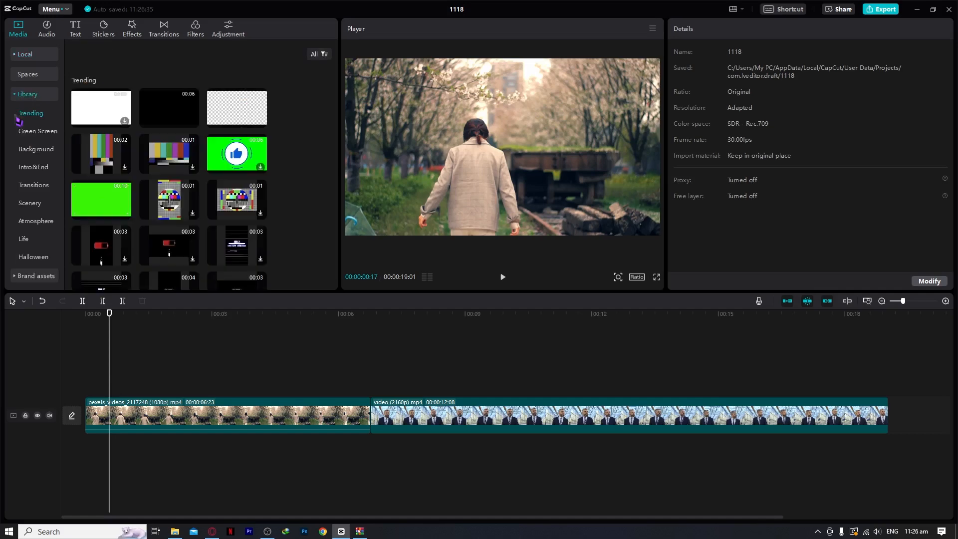
{"action": "left_click_drag", "start_coordinate": [168, 114], "coordinate": [96, 379]}
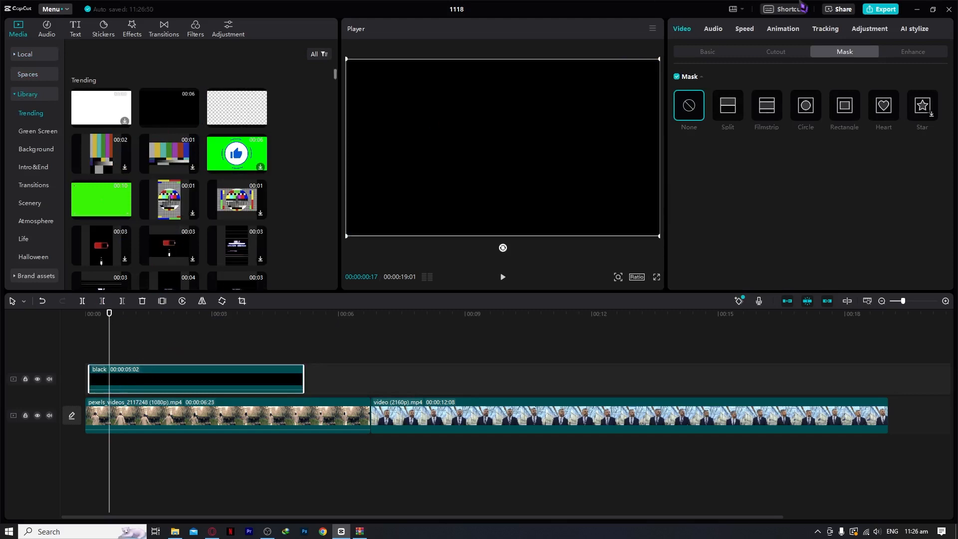
{"action": "left_click", "coordinate": [707, 54]}
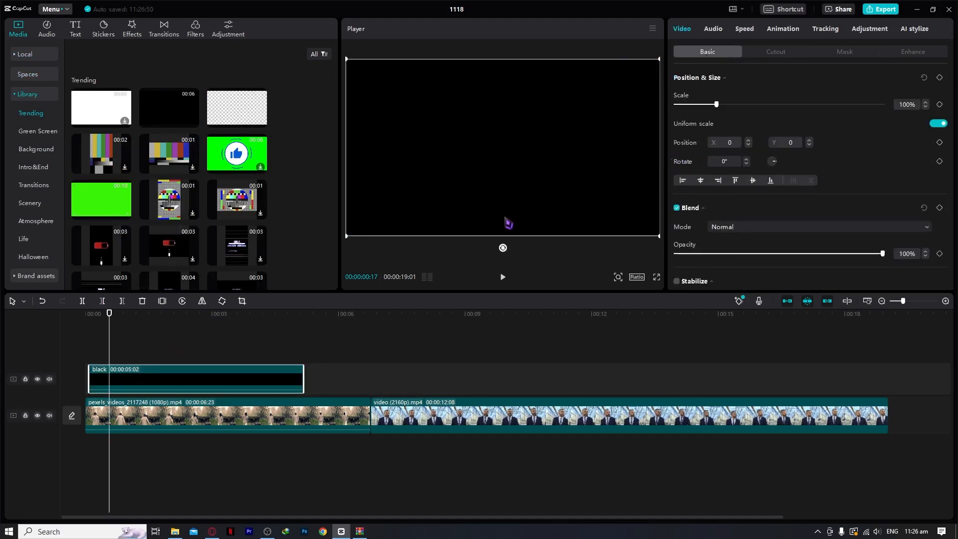
{"action": "left_click_drag", "start_coordinate": [504, 203], "coordinate": [520, 74]}
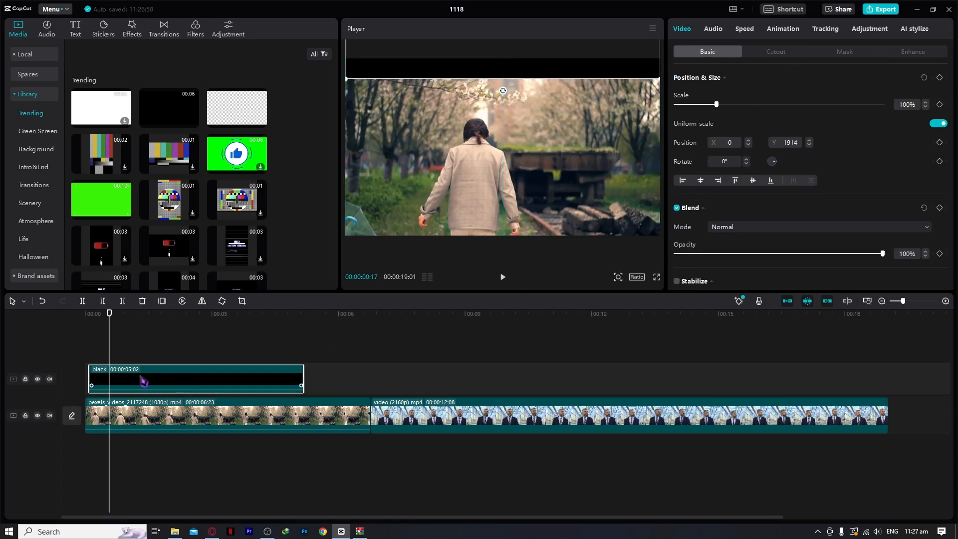
Step: Duplicate the black clip onto a higher track and lower the copy to about Y -1944 as the bottom letterbox bar
{"action": "left_click_drag", "start_coordinate": [144, 381], "coordinate": [143, 354]}
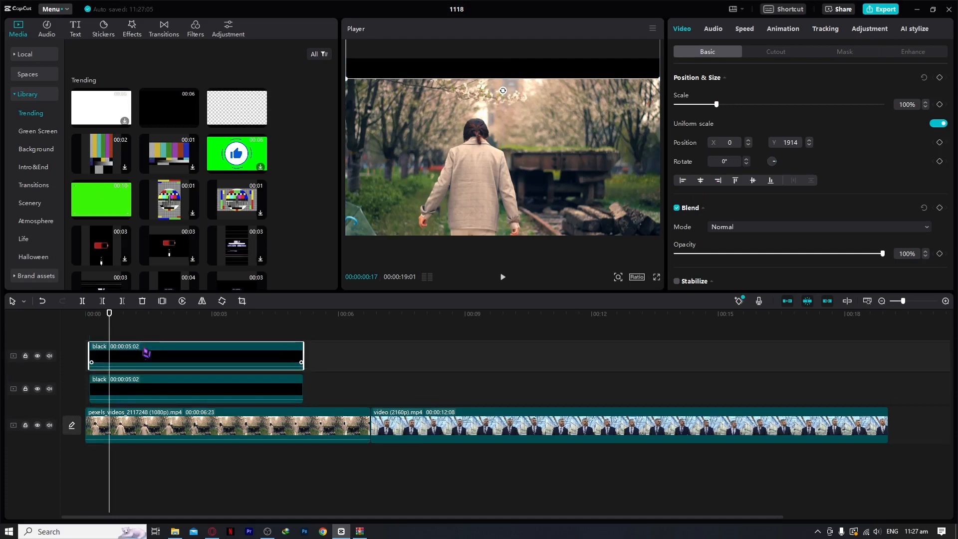
{"action": "left_click_drag", "start_coordinate": [479, 79], "coordinate": [481, 284]}
{"action": "left_click_drag", "start_coordinate": [483, 163], "coordinate": [485, 256]}
Step: Shift both black clips to the very start of the timeline, aligned with the first video clip
{"action": "left_click", "coordinate": [341, 355]}
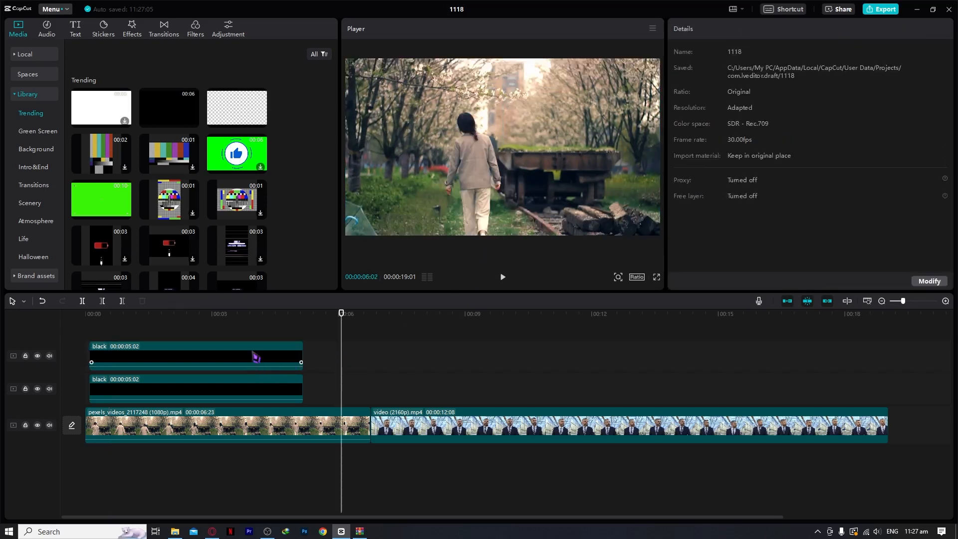
{"action": "left_click_drag", "start_coordinate": [246, 320], "coordinate": [90, 321]}
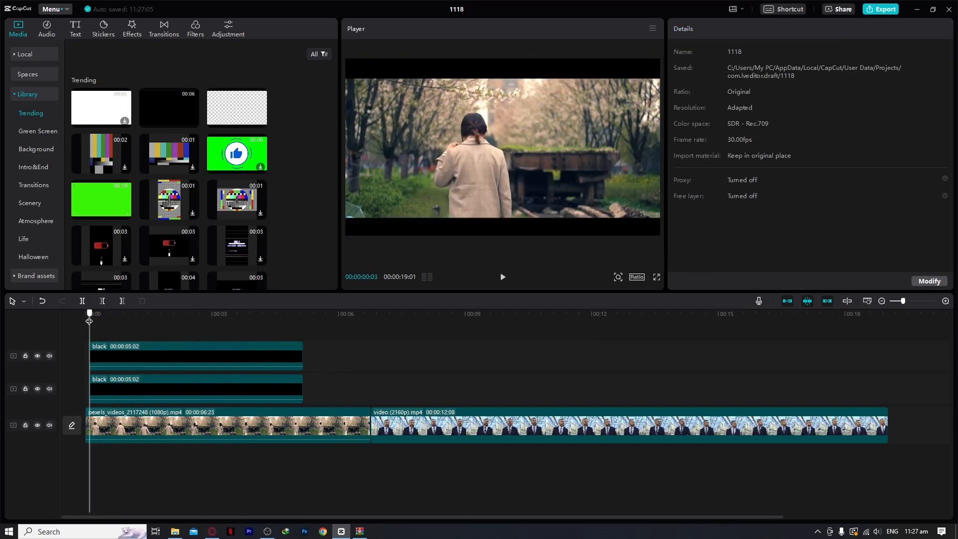
{"action": "left_click", "coordinate": [96, 354]}
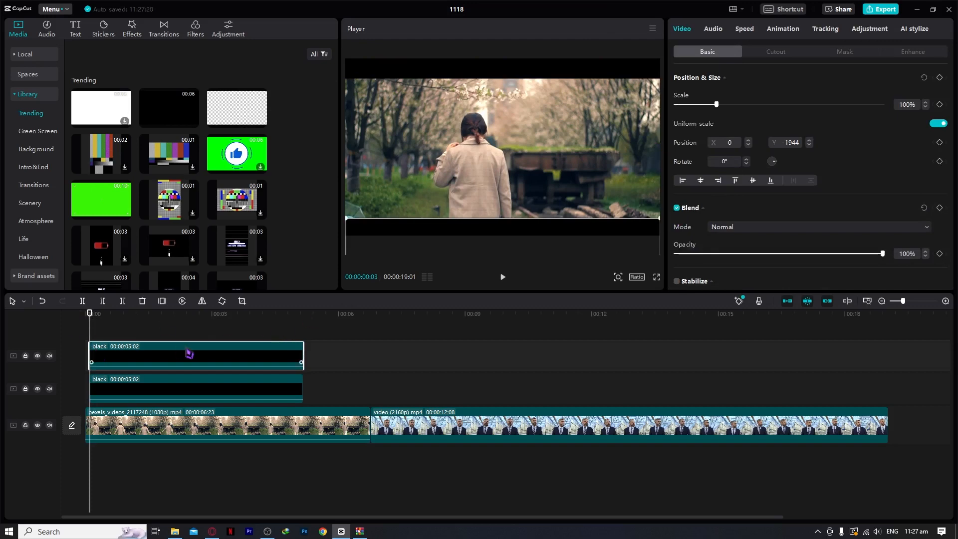
{"action": "left_click", "coordinate": [368, 356]}
{"action": "left_click_drag", "start_coordinate": [116, 391], "coordinate": [112, 369]}
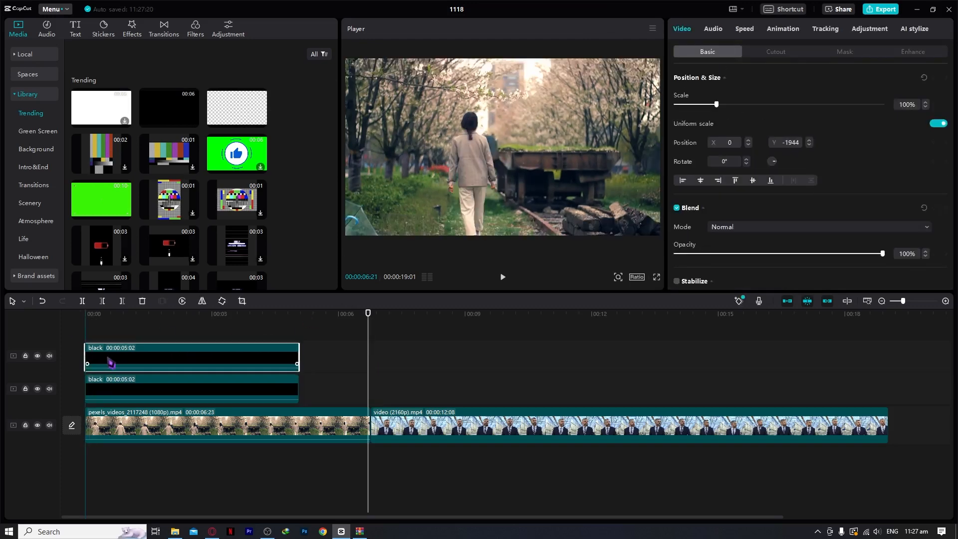
Step: Lower the bottom bar to Y -2160, just outside the frame, and add a position keyframe at 00:00:00:00
{"action": "left_click", "coordinate": [101, 314]}
{"action": "left_click_drag", "start_coordinate": [100, 314], "coordinate": [85, 314]}
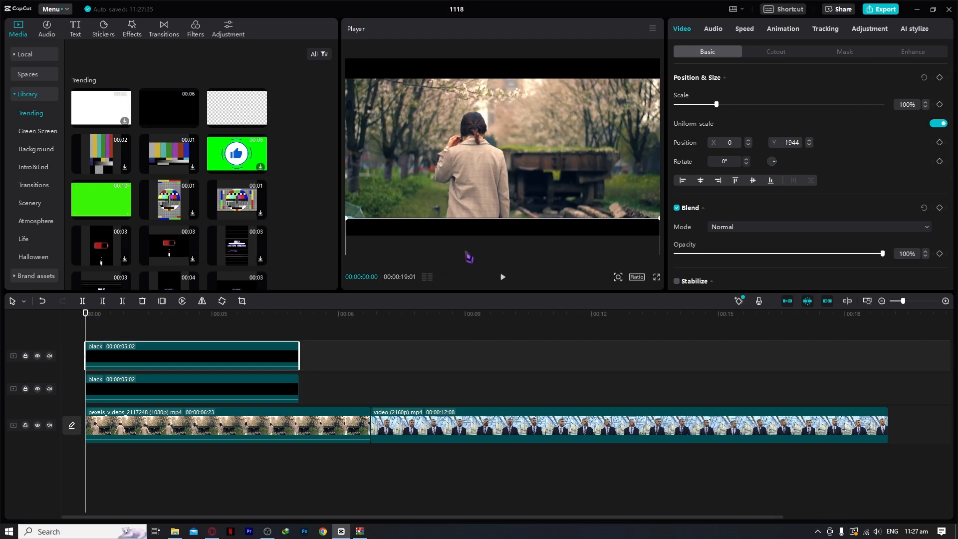
{"action": "left_click_drag", "start_coordinate": [469, 232], "coordinate": [469, 248]}
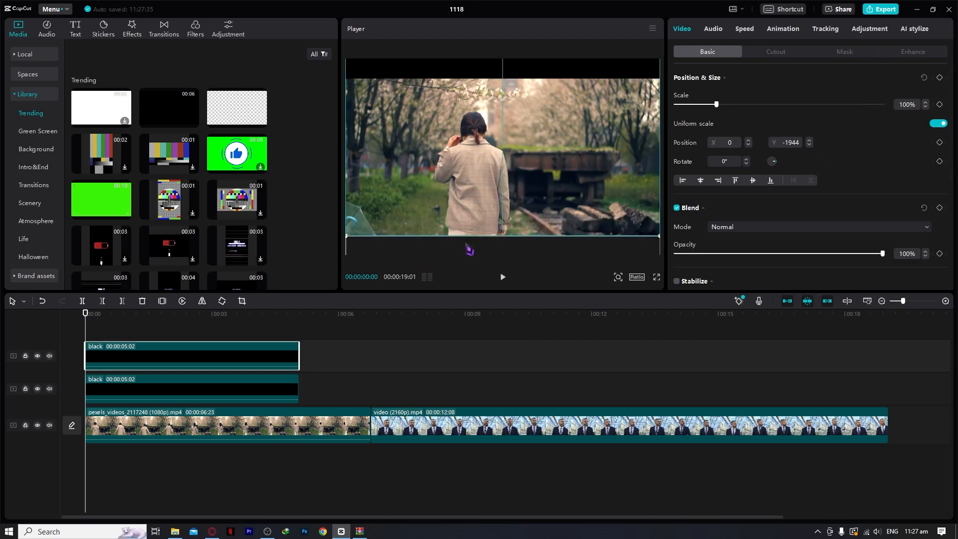
{"action": "left_click", "coordinate": [940, 142]}
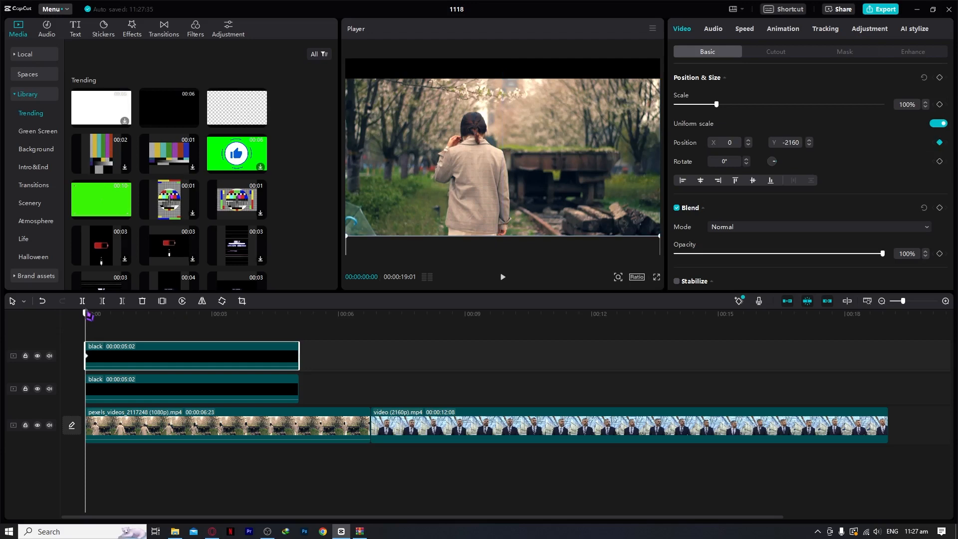
Step: At 00:00:00:18, raise the bottom bar into the frame to about Y -1936 to add a second position keyframe
{"action": "left_click_drag", "start_coordinate": [91, 315], "coordinate": [110, 315]}
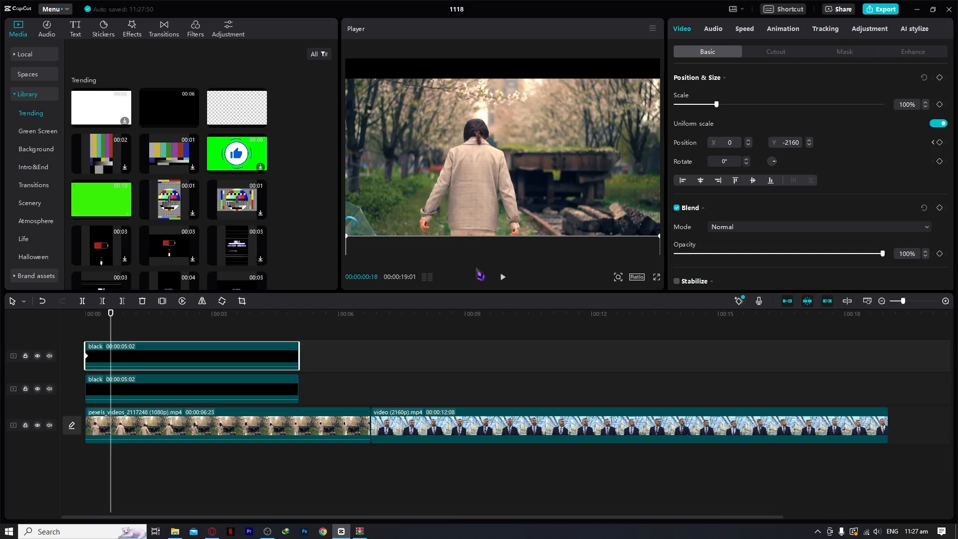
{"action": "left_click", "coordinate": [554, 234]}
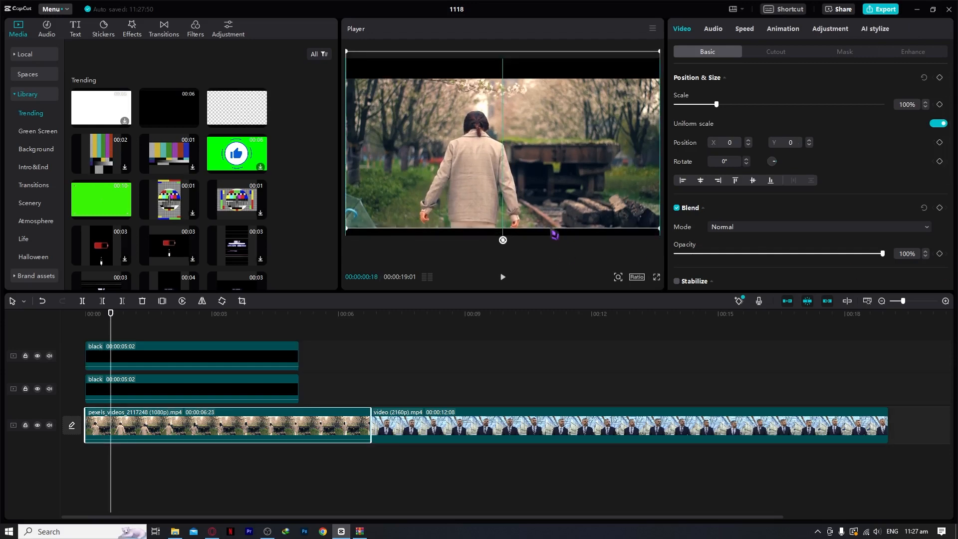
{"action": "left_click_drag", "start_coordinate": [554, 234], "coordinate": [553, 242]}
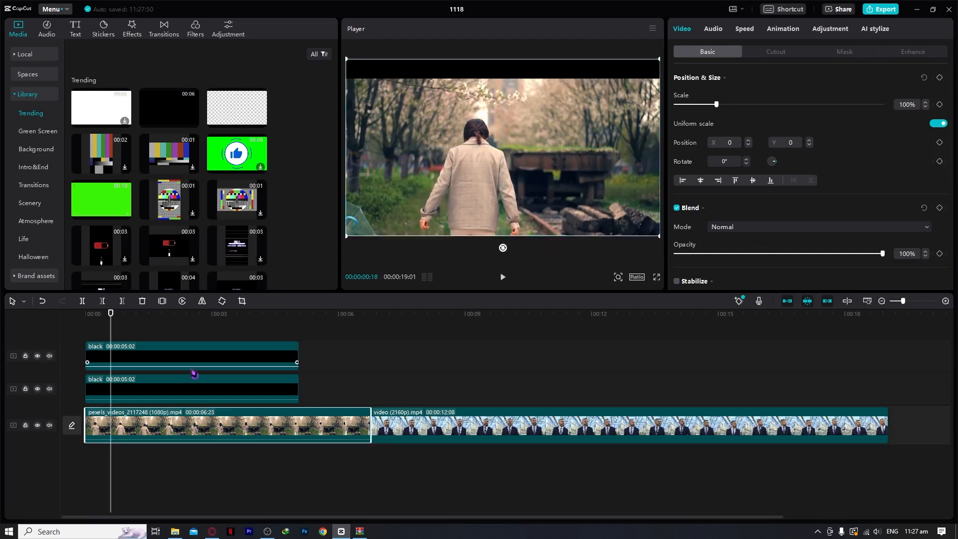
{"action": "left_click", "coordinate": [175, 363]}
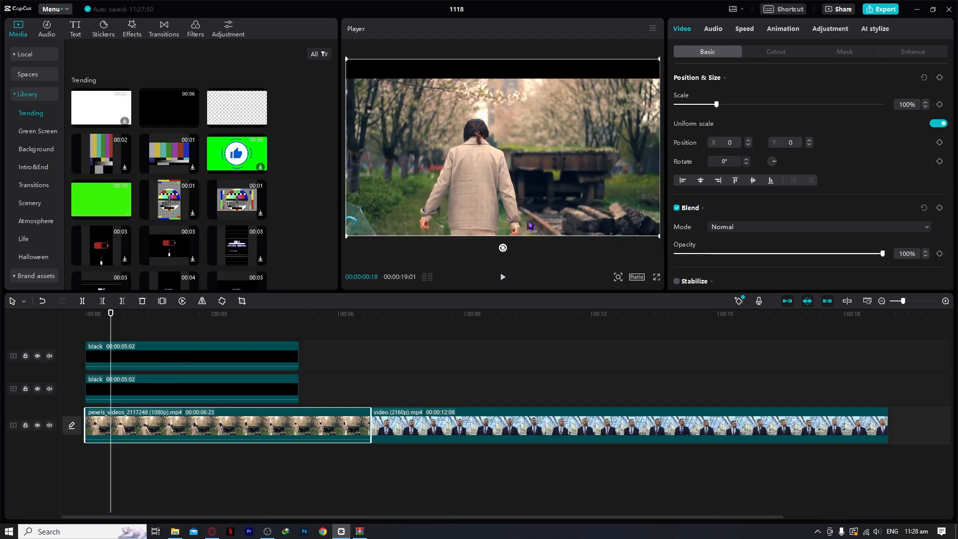
{"action": "left_click", "coordinate": [135, 384]}
{"action": "left_click", "coordinate": [145, 358]}
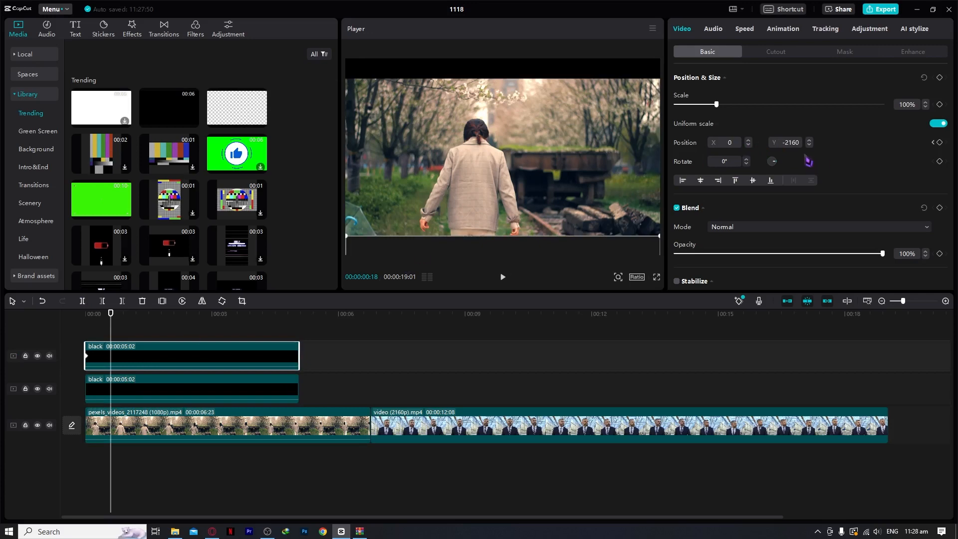
{"action": "left_click", "coordinate": [809, 141]}
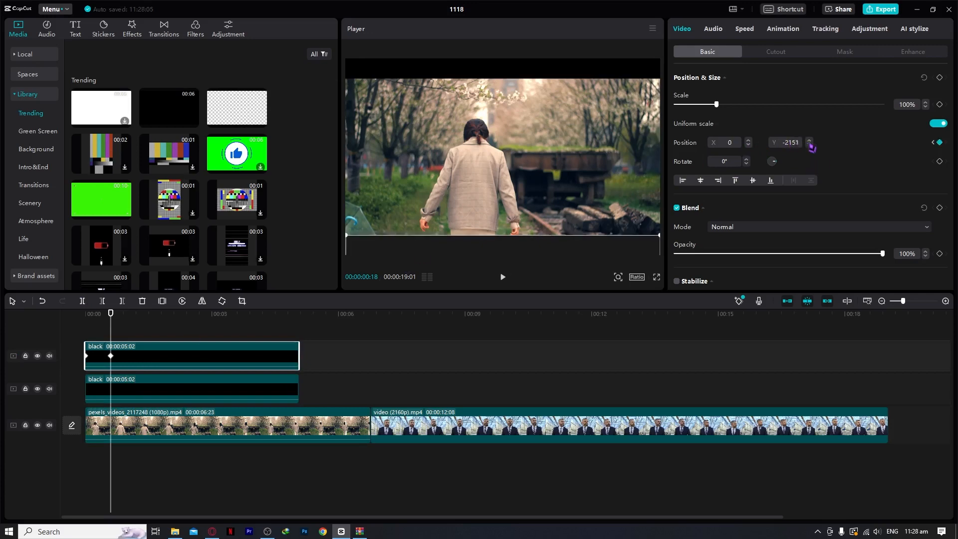
{"action": "left_click", "coordinate": [795, 143]}
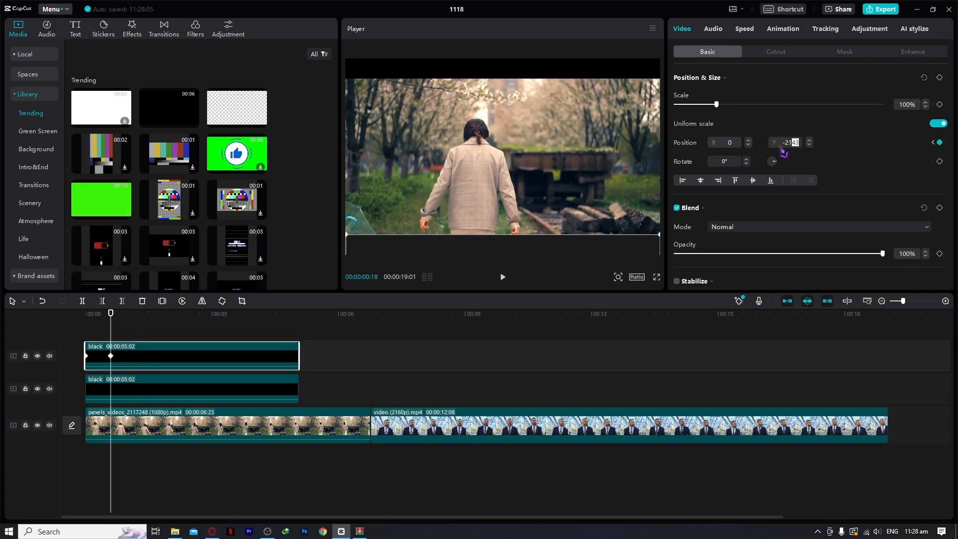
{"action": "left_click_drag", "start_coordinate": [537, 242], "coordinate": [538, 220]}
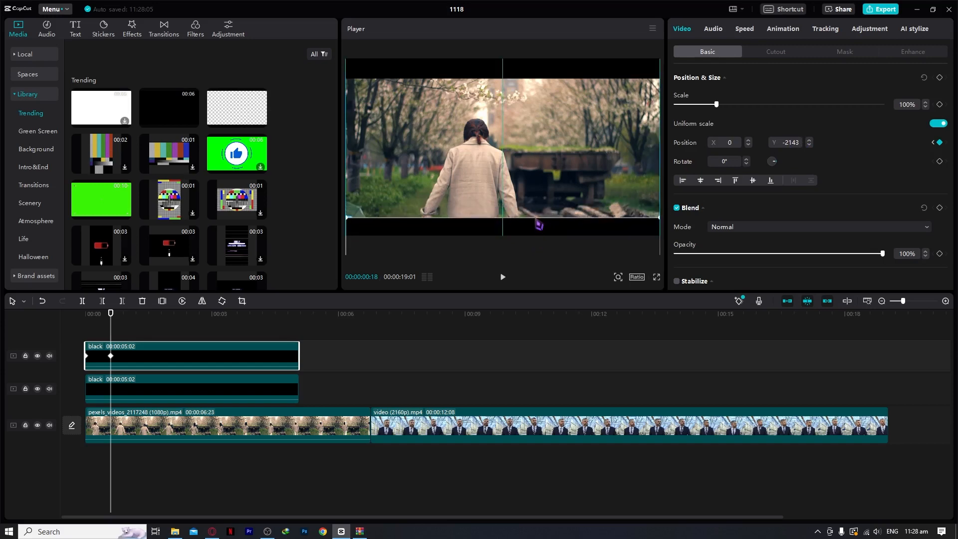
Step: Play the timeline from the start to check the bottom bar's slide-in animation
{"action": "left_click", "coordinate": [134, 333]}
{"action": "left_click_drag", "start_coordinate": [96, 313], "coordinate": [72, 311]}
{"action": "key", "text": "space"}
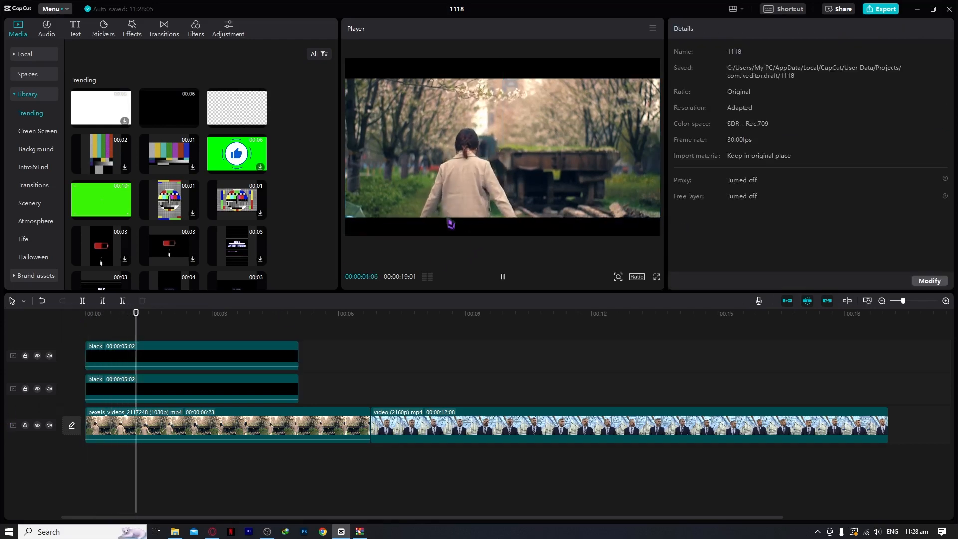
Step: Raise the top bar to about Y 2120 and shift the first video clip up to about Y 137
{"action": "left_click", "coordinate": [81, 320]}
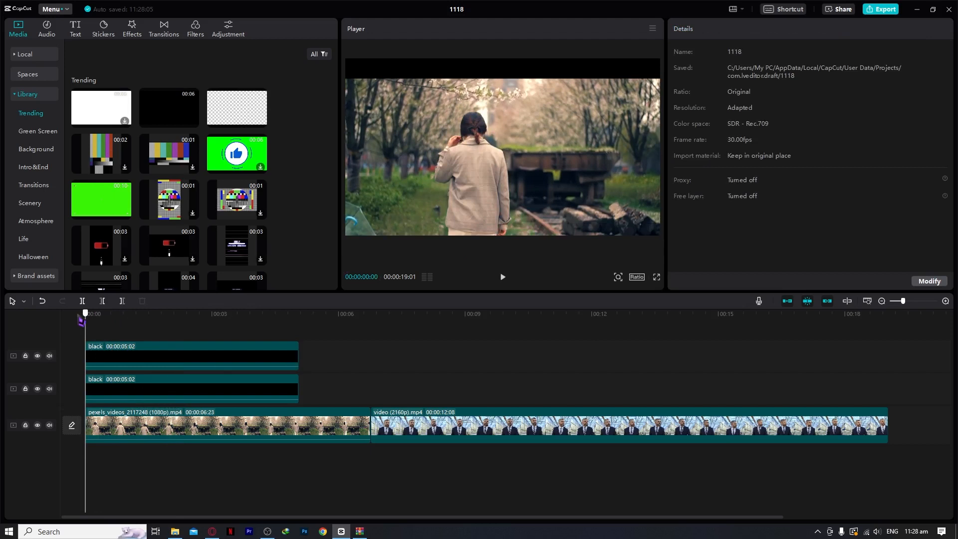
{"action": "left_click", "coordinate": [111, 380]}
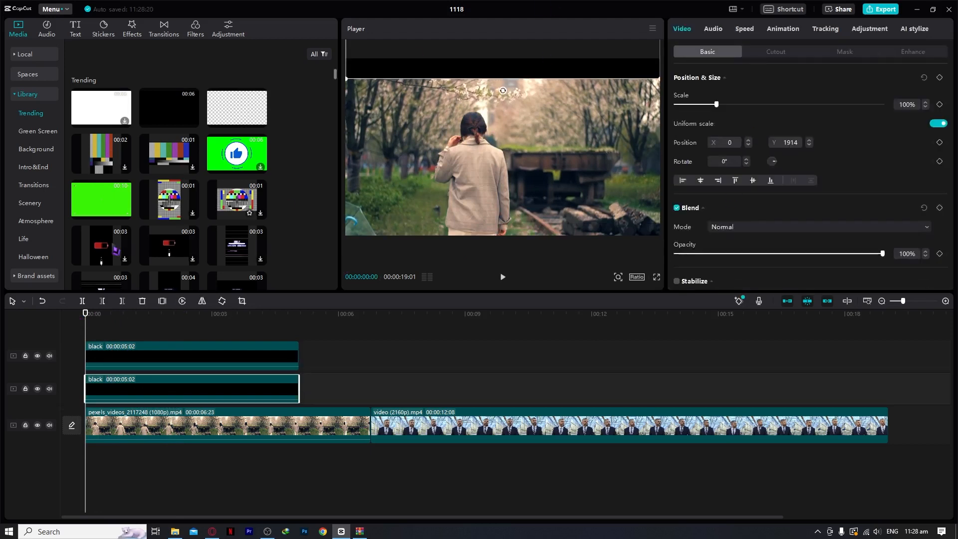
{"action": "left_click_drag", "start_coordinate": [603, 75], "coordinate": [603, 62]}
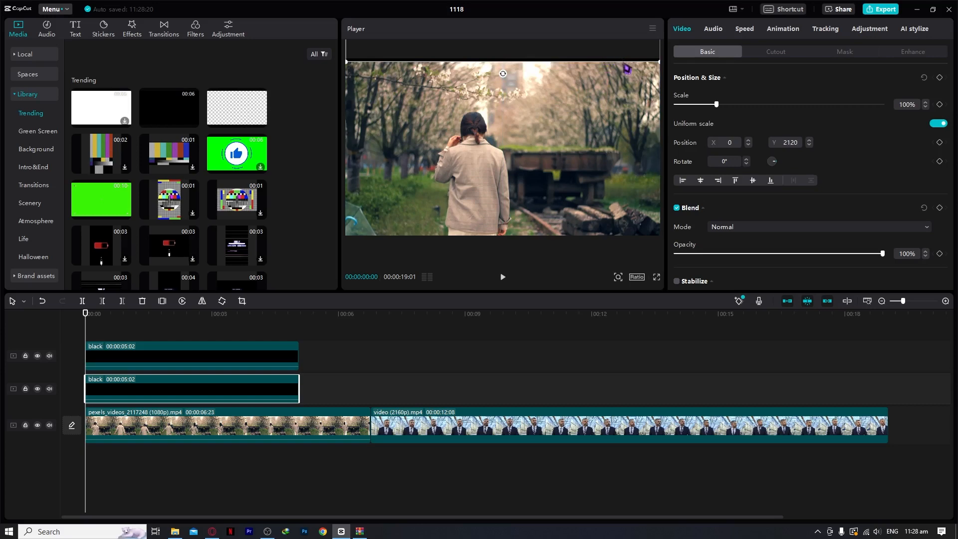
{"action": "left_click_drag", "start_coordinate": [627, 68], "coordinate": [622, 226]}
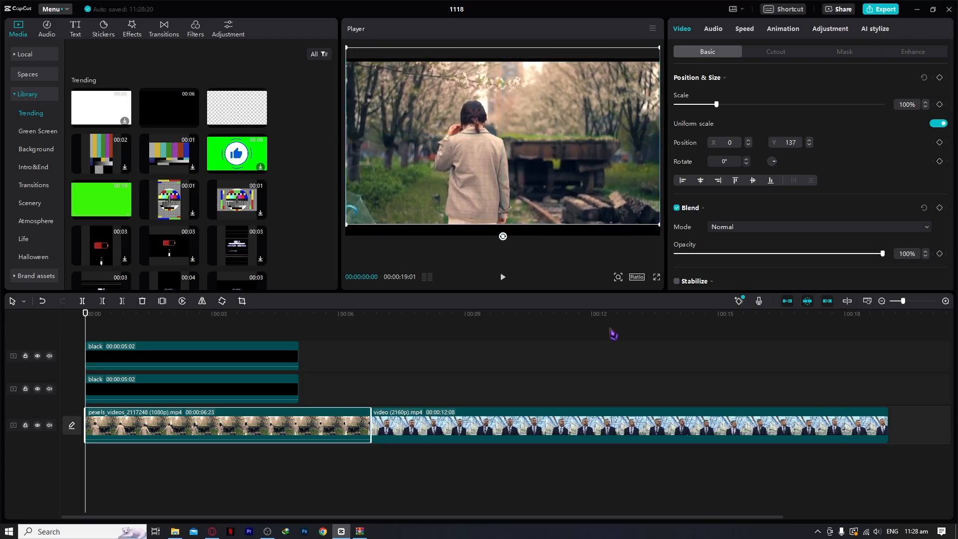
{"action": "left_click", "coordinate": [609, 332]}
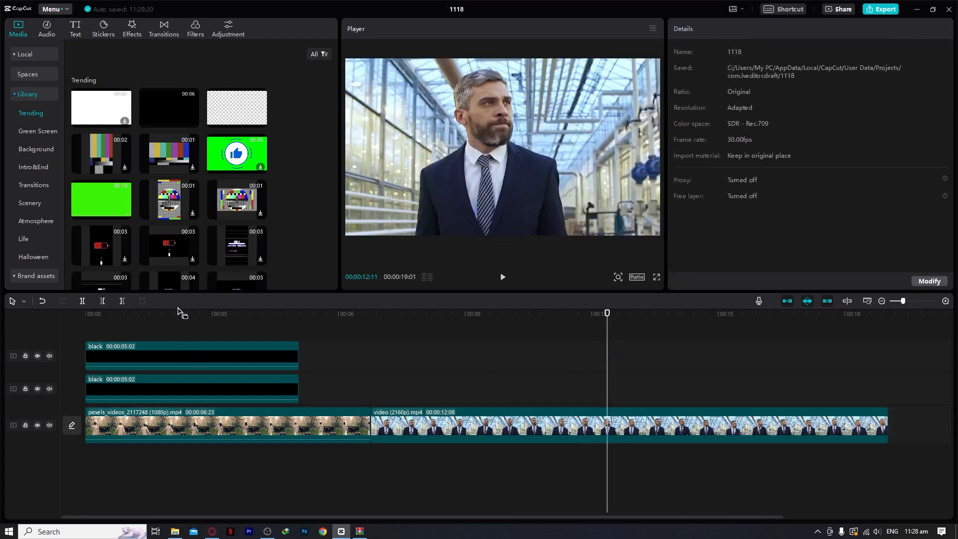
Step: Raise the top bar to about Y 2174, just outside the frame, with a position keyframe at 00:00:00:00
{"action": "left_click", "coordinate": [164, 313]}
{"action": "left_click", "coordinate": [132, 313]}
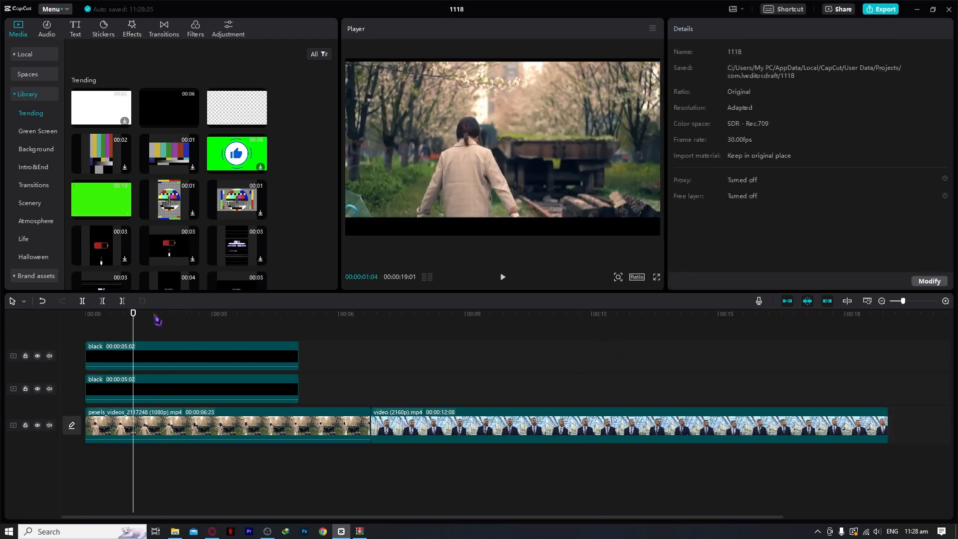
{"action": "left_click", "coordinate": [221, 383]}
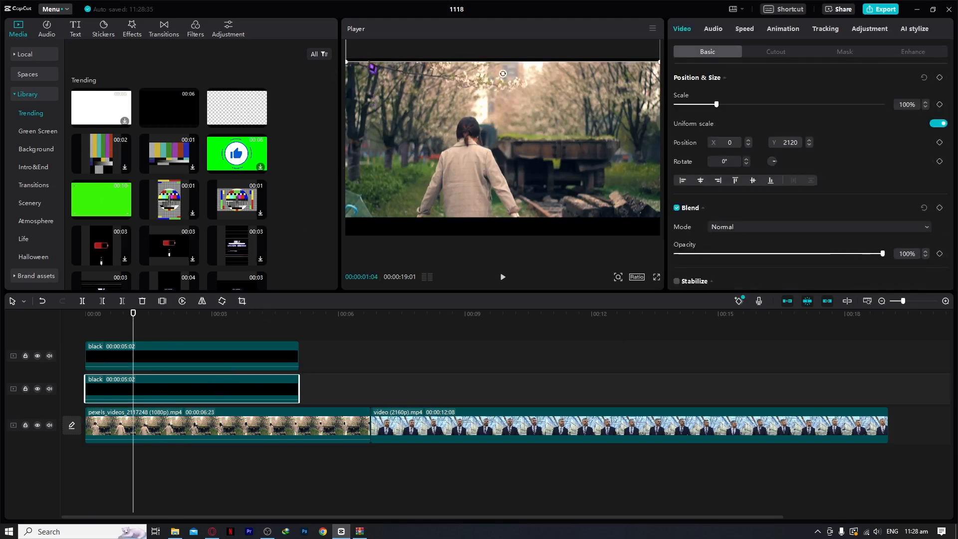
{"action": "left_click_drag", "start_coordinate": [373, 67], "coordinate": [372, 65]}
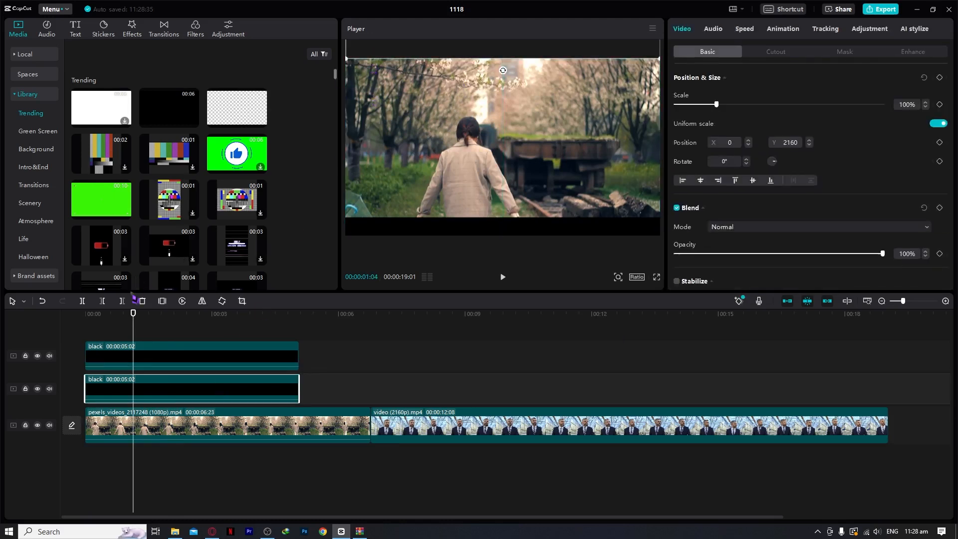
{"action": "left_click", "coordinate": [75, 316]}
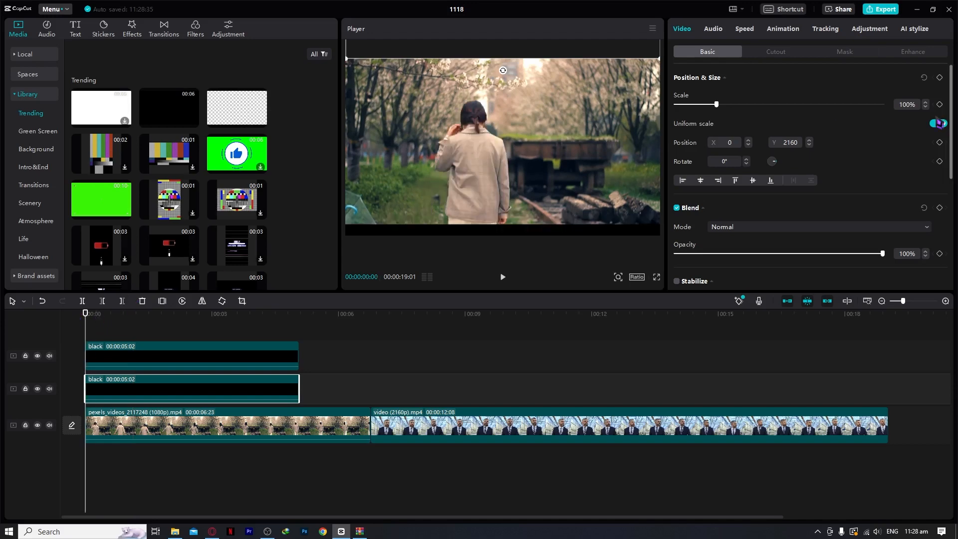
{"action": "left_click", "coordinate": [939, 143]}
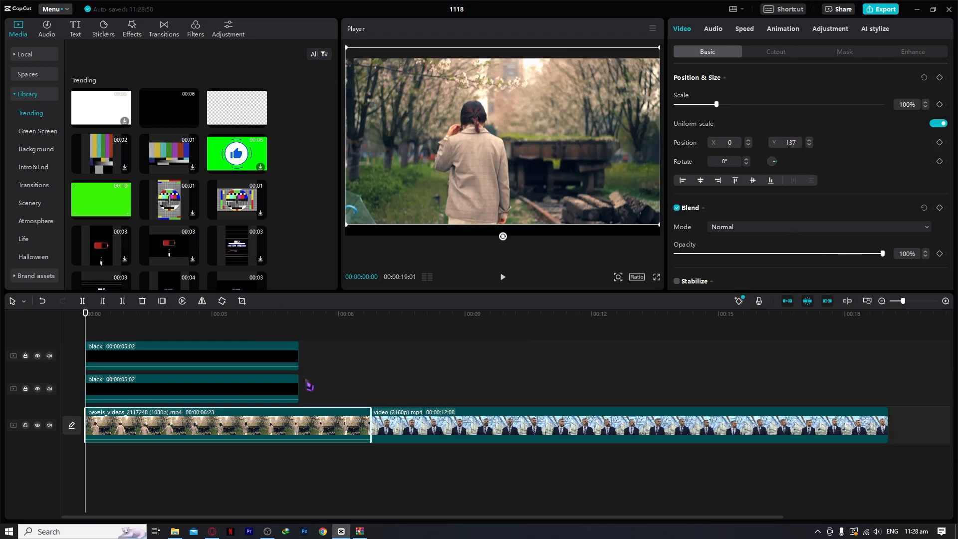
{"action": "left_click", "coordinate": [296, 380]}
{"action": "left_click", "coordinate": [809, 141]}
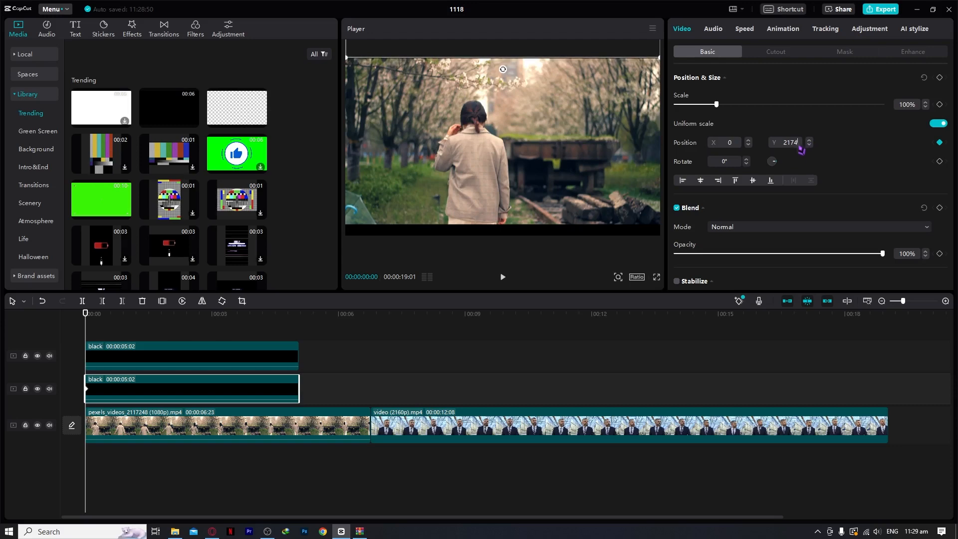
Step: Try the top bar at Y 2300 at the start of the timeline, and undo that change
{"action": "left_click_drag", "start_coordinate": [798, 145], "coordinate": [789, 144]}
{"action": "key", "text": "Return"}
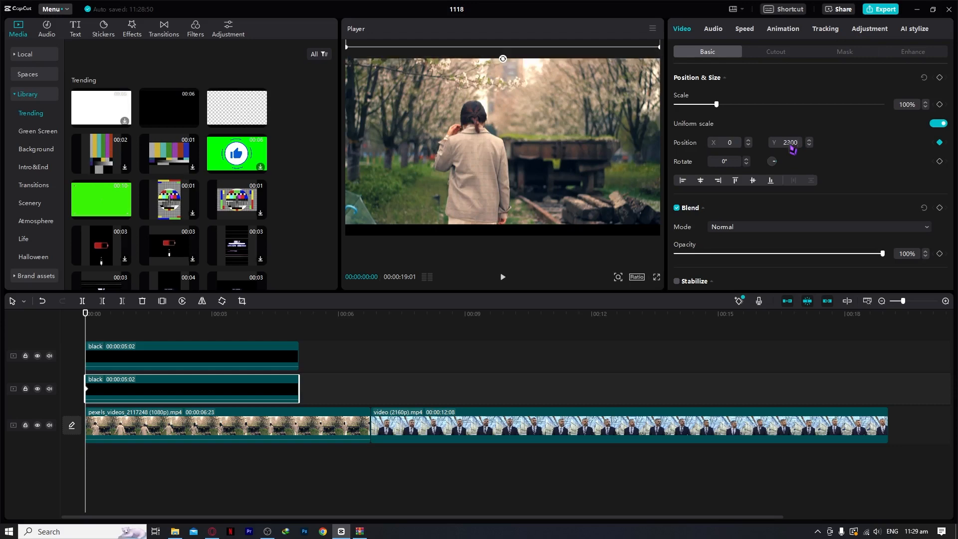
{"action": "left_click", "coordinate": [525, 356]}
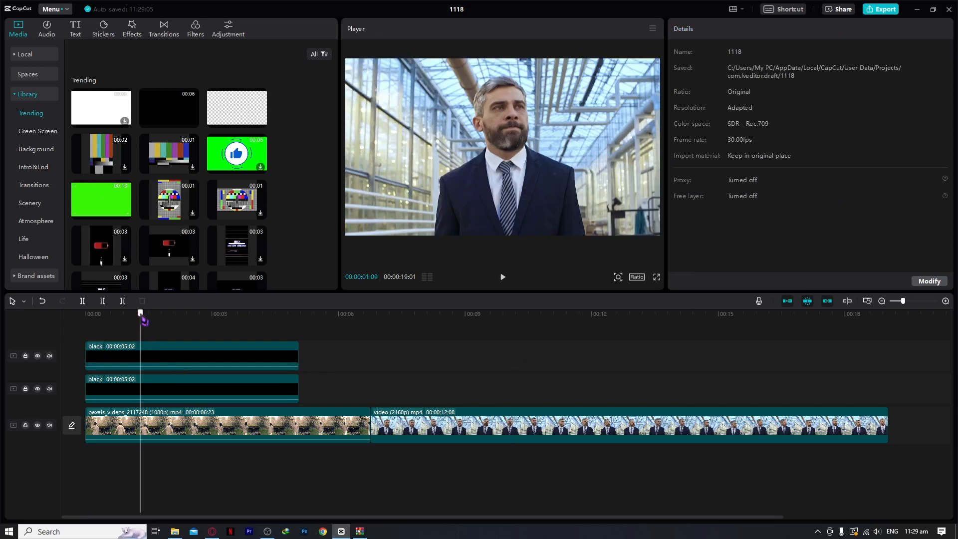
{"action": "left_click", "coordinate": [237, 376]}
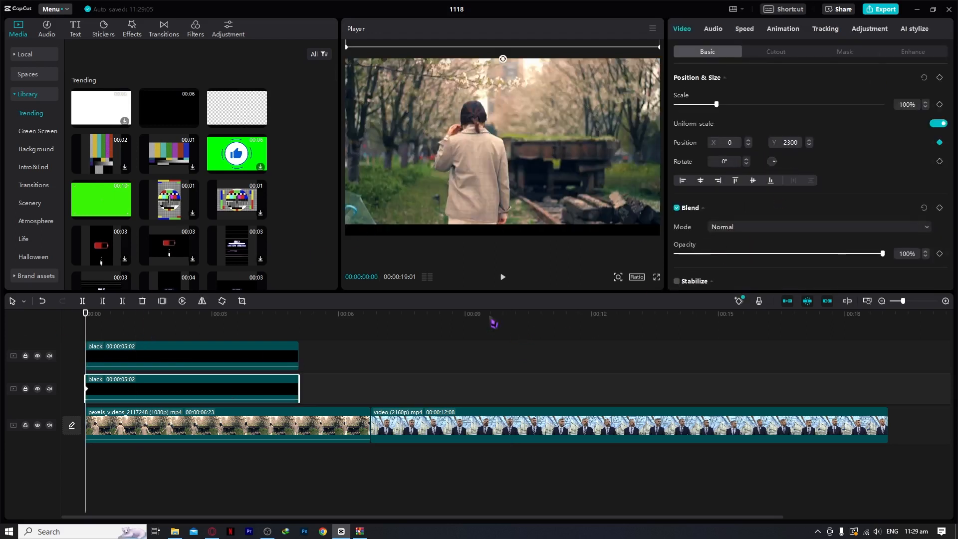
{"action": "left_click", "coordinate": [43, 301]}
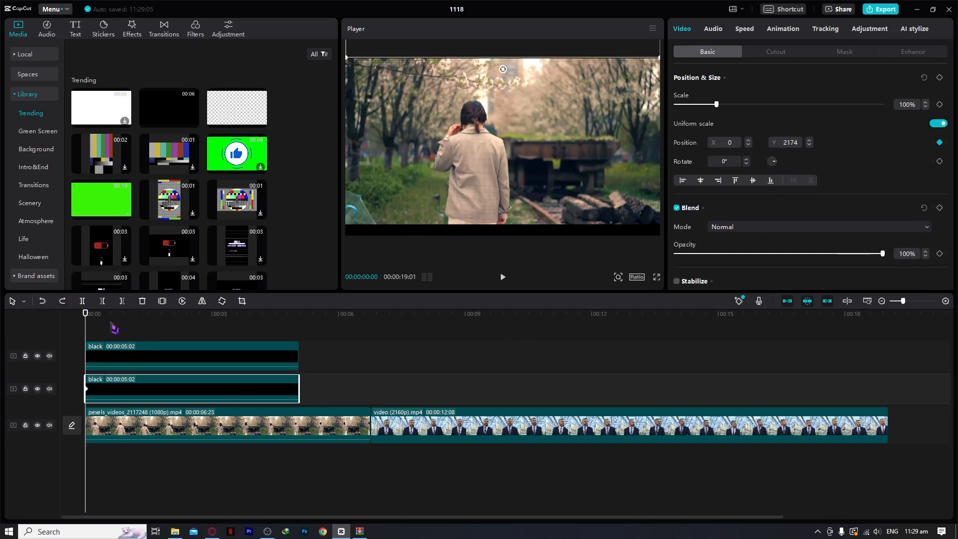
Step: At 00:00:00:18, keyframe the top bar's position at Y 1900 and nudge it up to about Y 1918
{"action": "left_click_drag", "start_coordinate": [87, 315], "coordinate": [111, 315]}
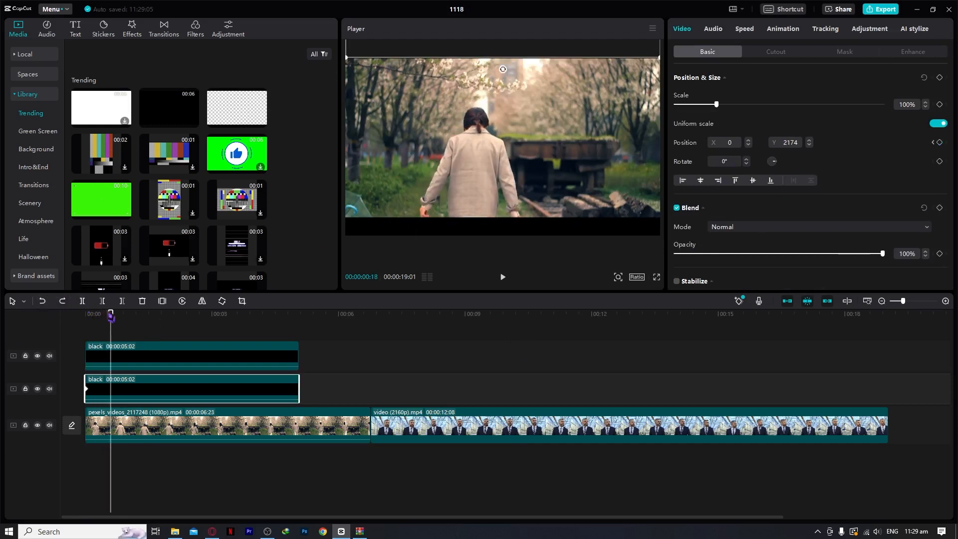
{"action": "left_click", "coordinate": [113, 349]}
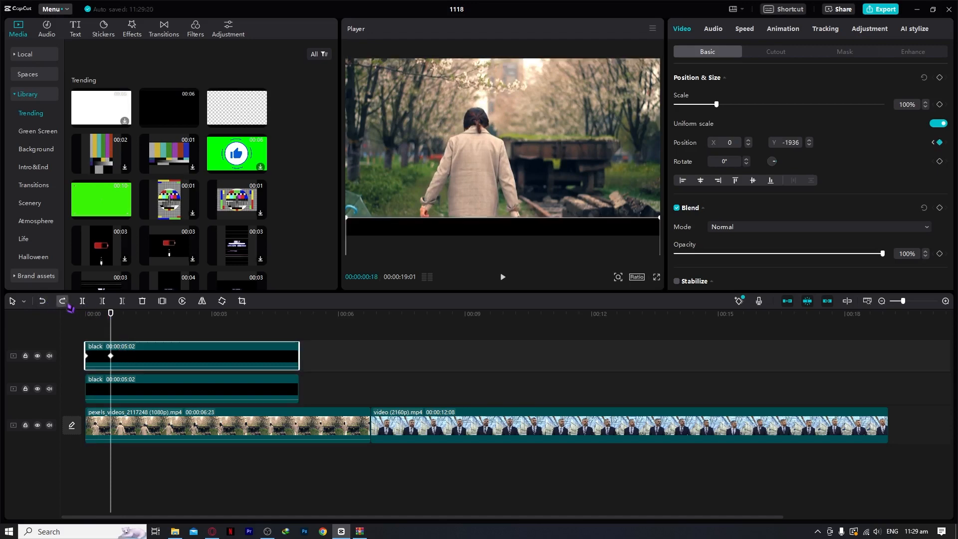
{"action": "left_click", "coordinate": [139, 394]}
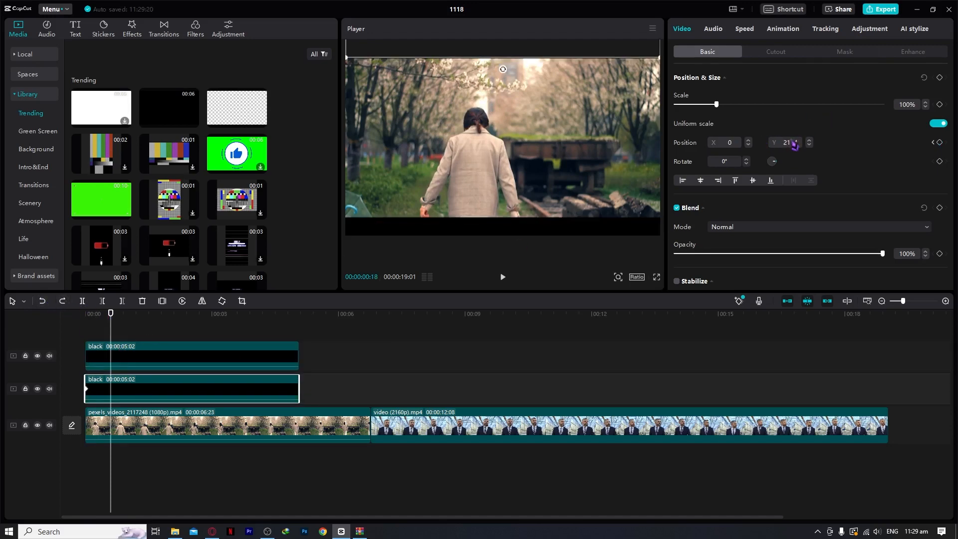
{"action": "left_click_drag", "start_coordinate": [799, 145], "coordinate": [789, 144]}
{"action": "key", "text": "Return"}
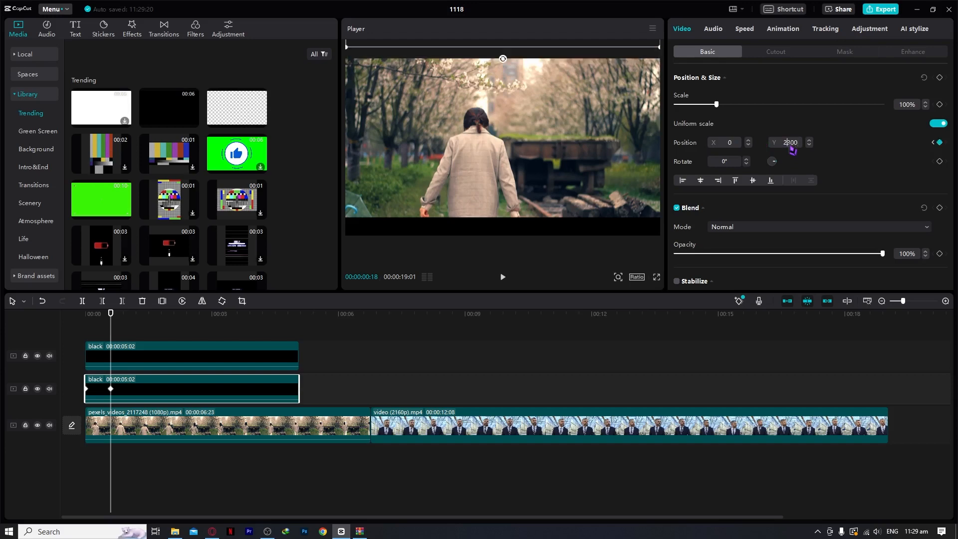
{"action": "left_click_drag", "start_coordinate": [792, 148], "coordinate": [807, 149]}
{"action": "type", "text": "1900"}
{"action": "key", "text": "Return"}
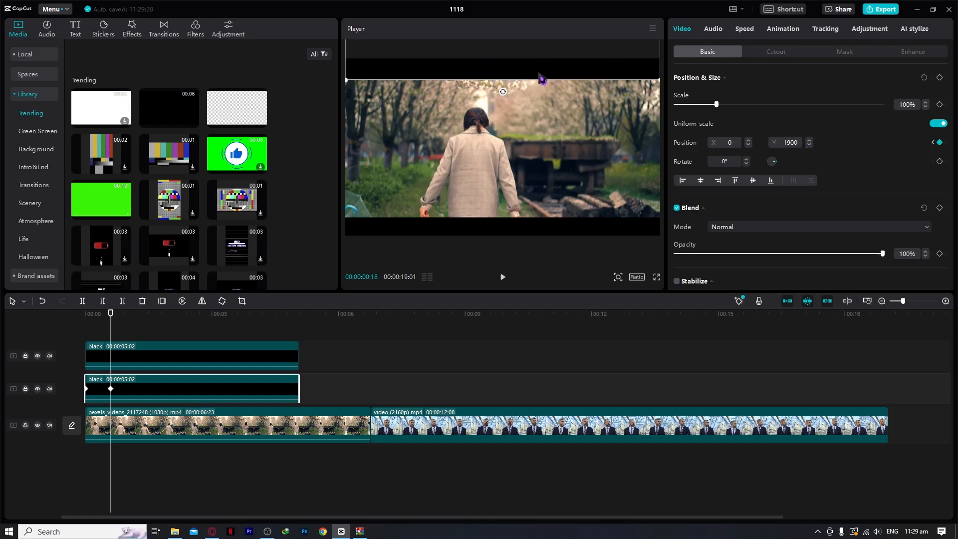
{"action": "left_click_drag", "start_coordinate": [539, 74], "coordinate": [541, 73]}
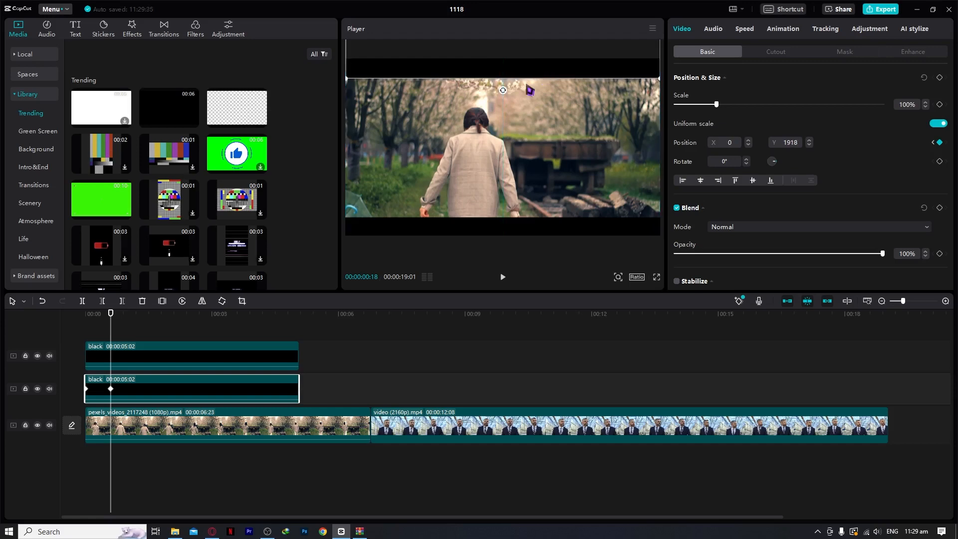
Step: Play the timeline from the start to check both letterbox bars sliding into the frame
{"action": "left_click", "coordinate": [327, 352]}
{"action": "left_click_drag", "start_coordinate": [109, 312], "coordinate": [60, 318]}
{"action": "key", "text": "space"}
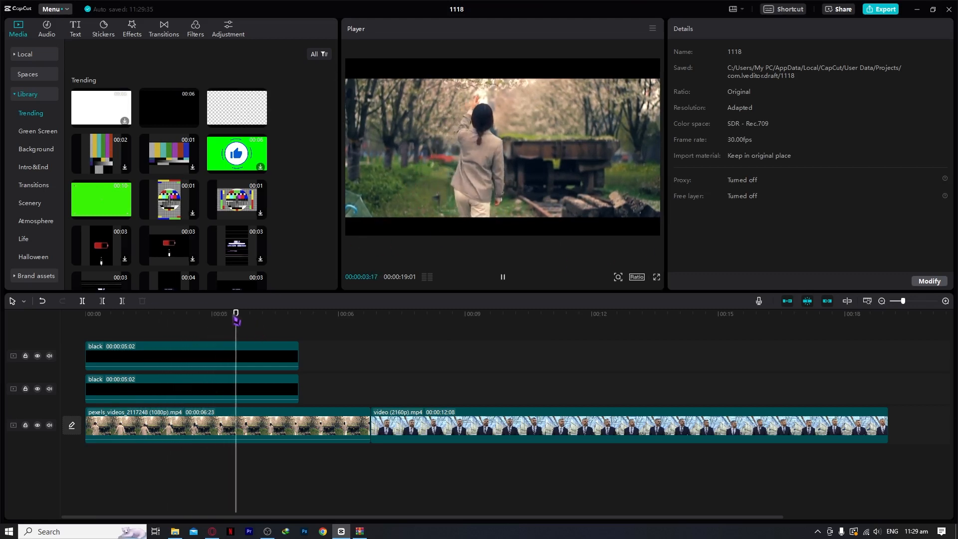
{"action": "key", "text": "space"}
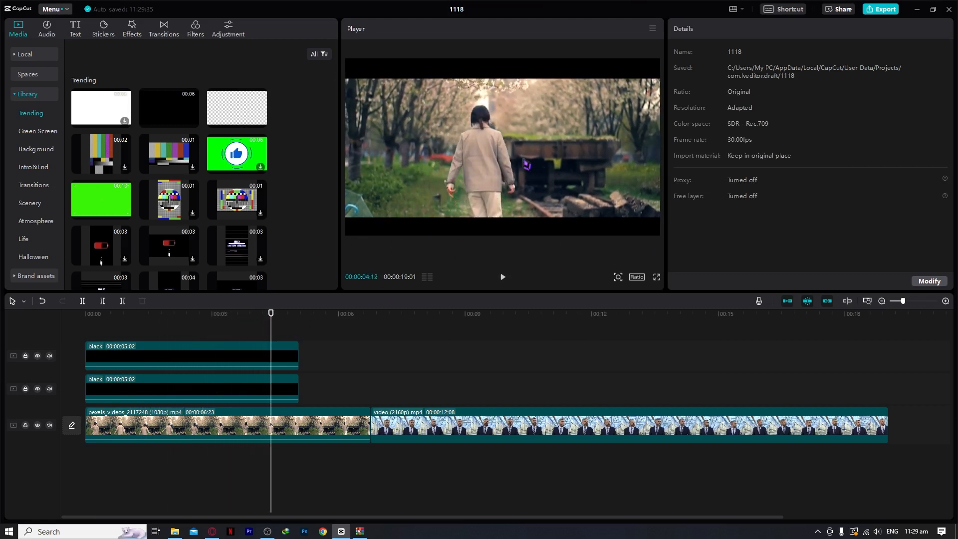